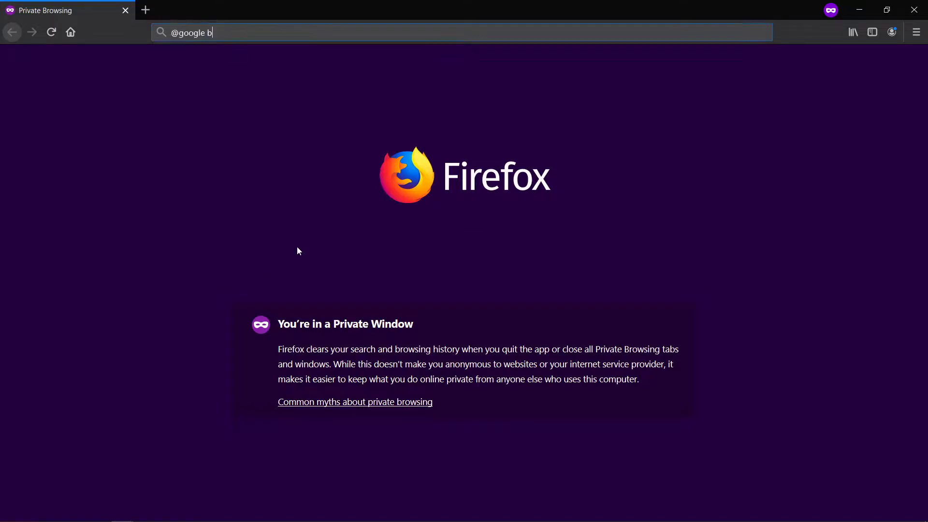
# Step: Replace the unfinished search with the address blogger.com and open the Blogger site
pyautogui.press('BackSpace')
pyautogui.press('BackSpace')
pyautogui.press('BackSpace')
pyautogui.press('BackSpace')
pyautogui.press('BackSpace')
pyautogui.press('BackSpace')
pyautogui.press('BackSpace')
pyautogui.press('BackSpace')
pyautogui.press('BackSpace')
pyautogui.press('BackSpace')
pyautogui.press('BackSpace')
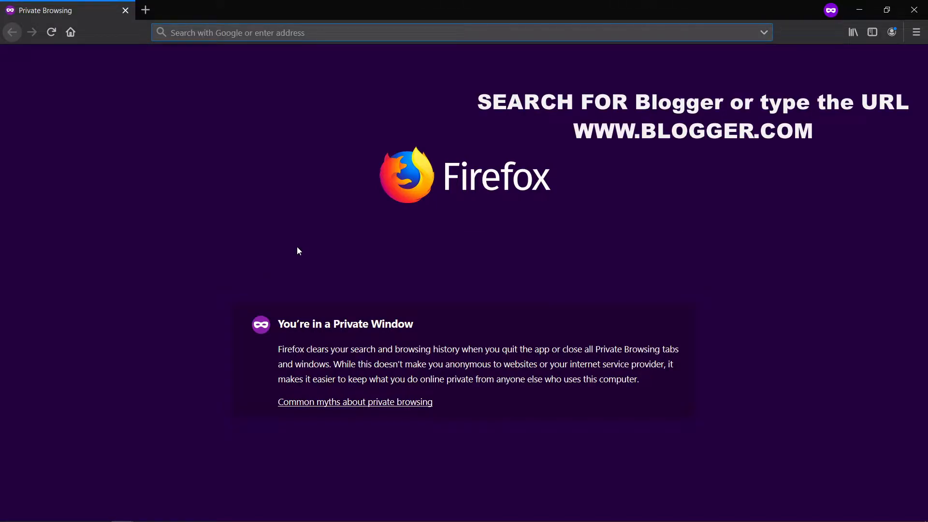
pyautogui.write('blogger.com/')
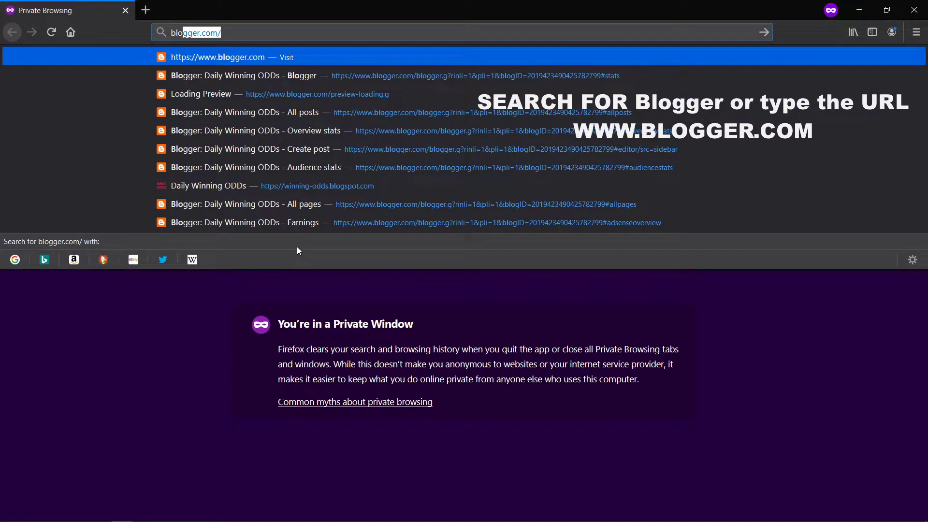
pyautogui.press('Return')
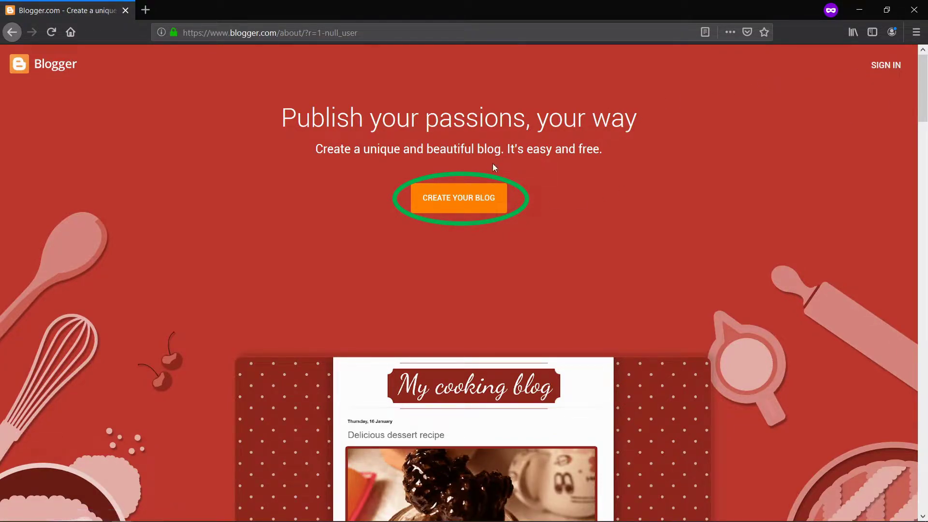
# Step: Start creating a blog and sign in with the Google account's email and password
pyautogui.click(542, 189)
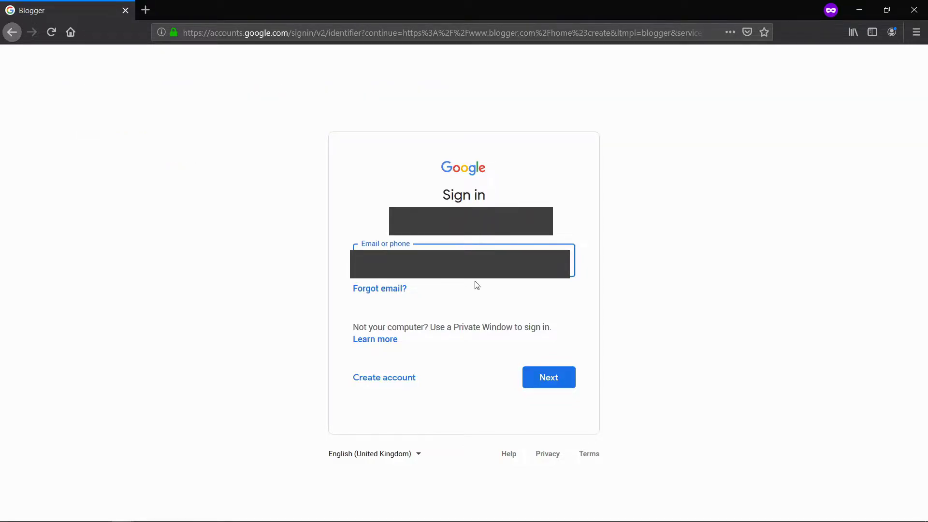
pyautogui.click(548, 375)
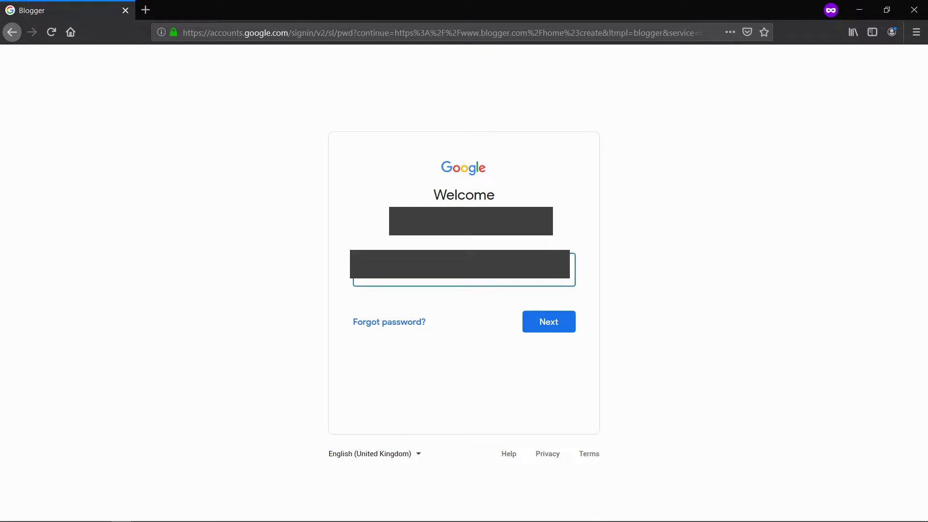
pyautogui.click(553, 323)
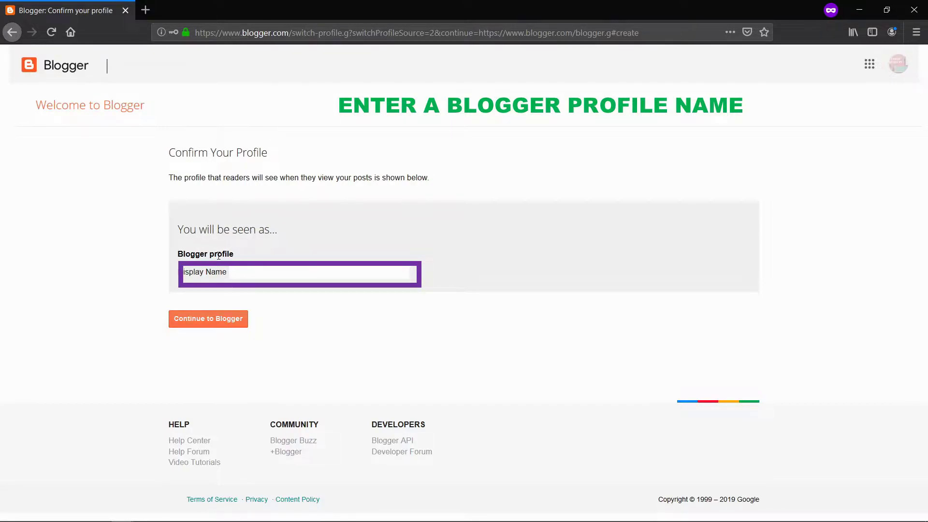
# Step: Set the Blogger profile's display name to Myblog and continue to Blogger
pyautogui.click(255, 271)
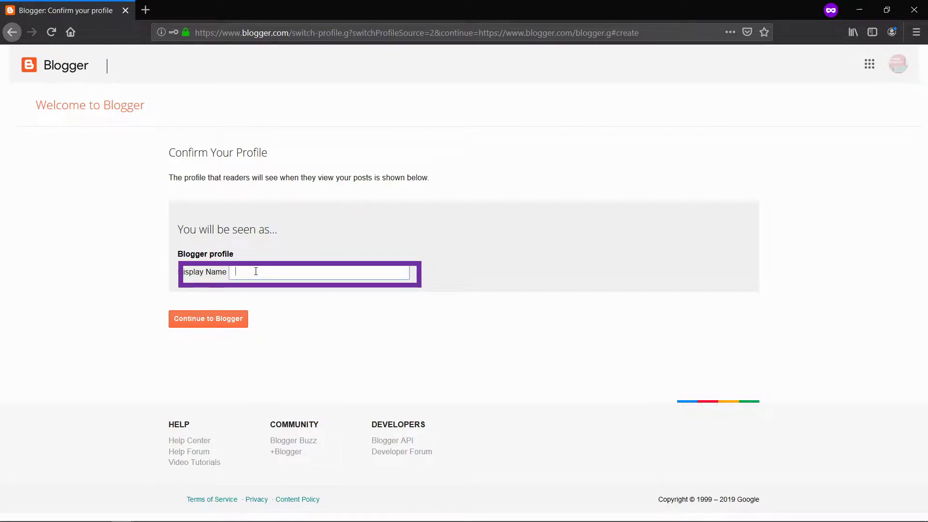
pyautogui.write('Myblog')
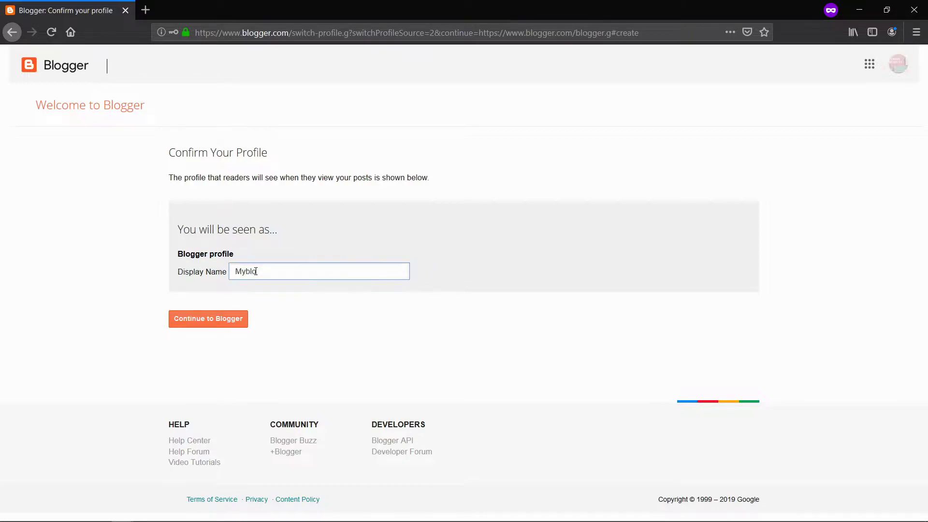
pyautogui.click(217, 318)
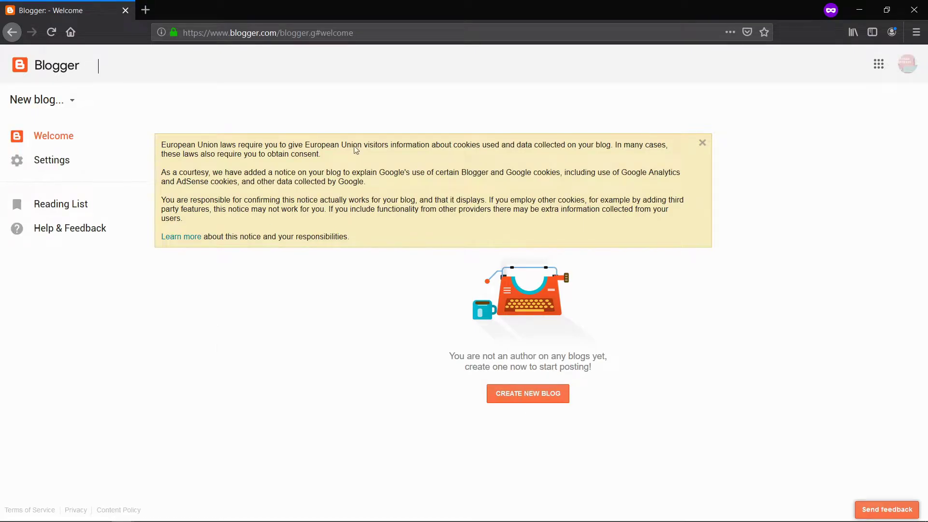
# Step: Dismiss the European Union cookie notice and start a new blog titled "mybloger"
pyautogui.click(701, 143)
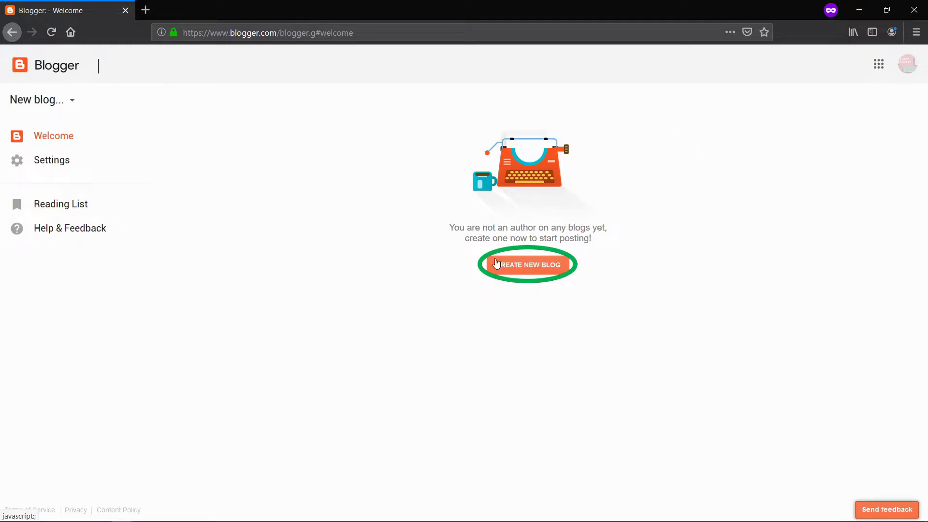
pyautogui.click(529, 270)
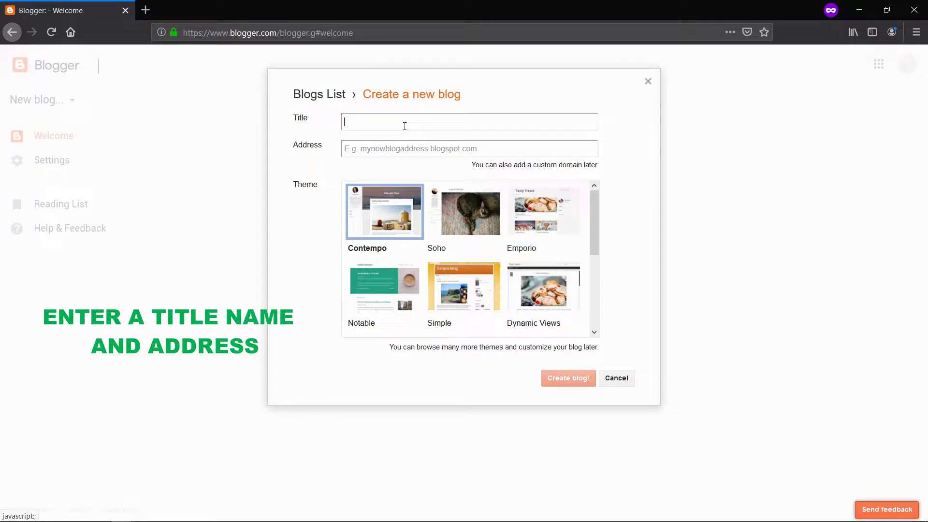
pyautogui.write('mybloger')
# Step: Try myblog.blogspot.com as the new blog's address
pyautogui.click(369, 150)
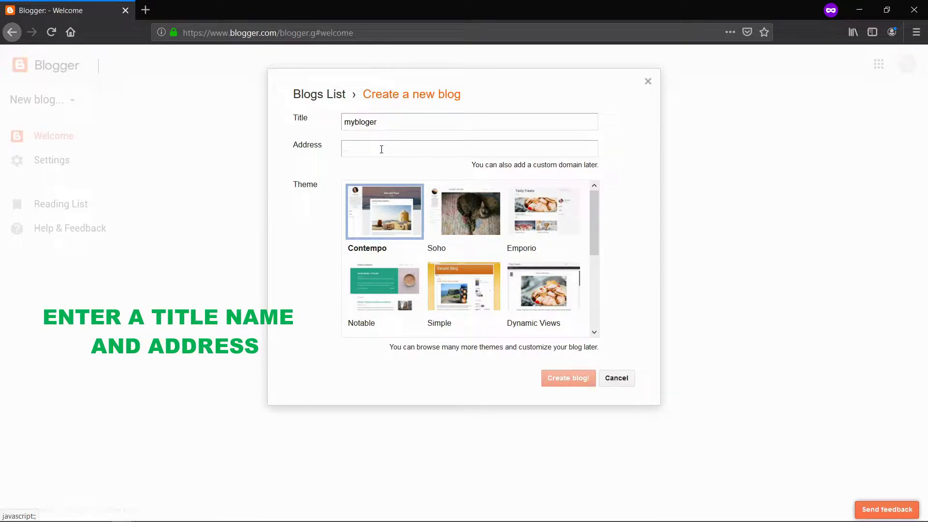
pyautogui.write('my')
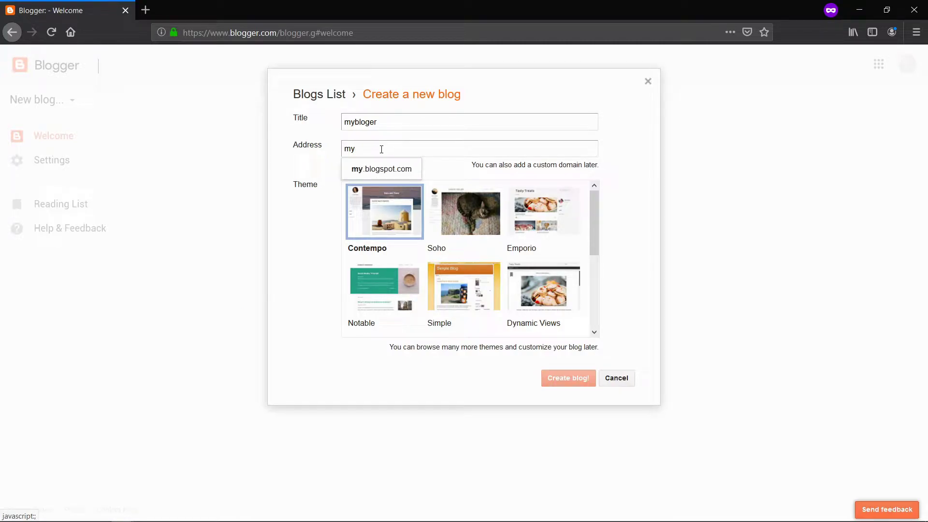
pyautogui.write('blog')
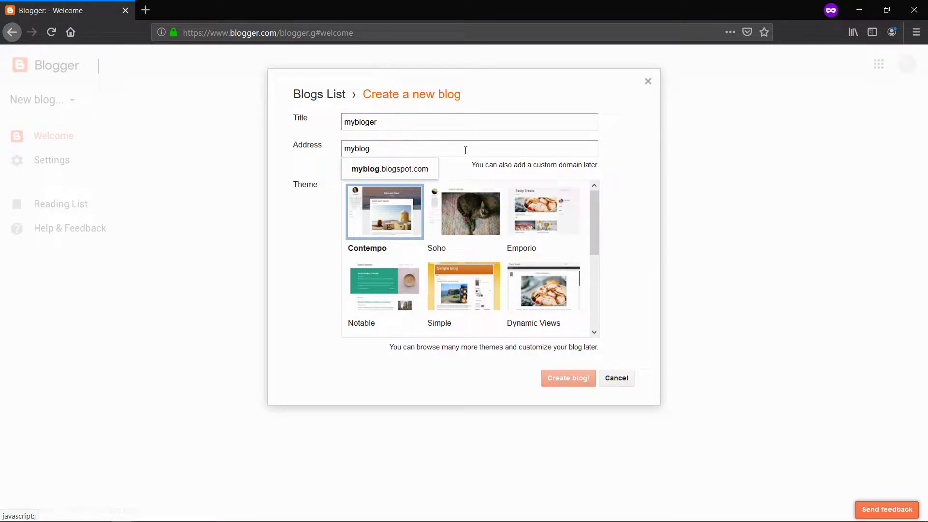
pyautogui.press('Return')
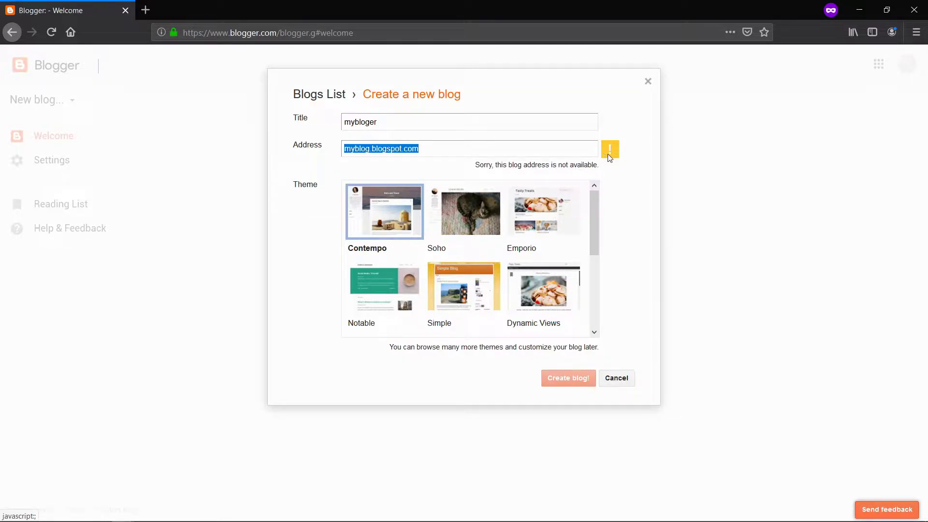
# Step: Clear the blog address and try myblogwebsite.blogspot.com instead
pyautogui.click(371, 149)
pyautogui.click(426, 150)
pyautogui.press('BackSpace')
pyautogui.press('BackSpace')
pyautogui.press('BackSpace')
pyautogui.press('BackSpace')
pyautogui.press('BackSpace')
pyautogui.press('BackSpace')
pyautogui.press('BackSpace')
pyautogui.press('BackSpace')
pyautogui.press('BackSpace')
pyautogui.press('BackSpace')
pyautogui.press('BackSpace')
pyautogui.press('BackSpace')
pyautogui.press('BackSpace')
pyautogui.press('BackSpace')
pyautogui.press('BackSpace')
pyautogui.press('BackSpace')
pyautogui.press('BackSpace')
pyautogui.press('BackSpace')
pyautogui.press('BackSpace')
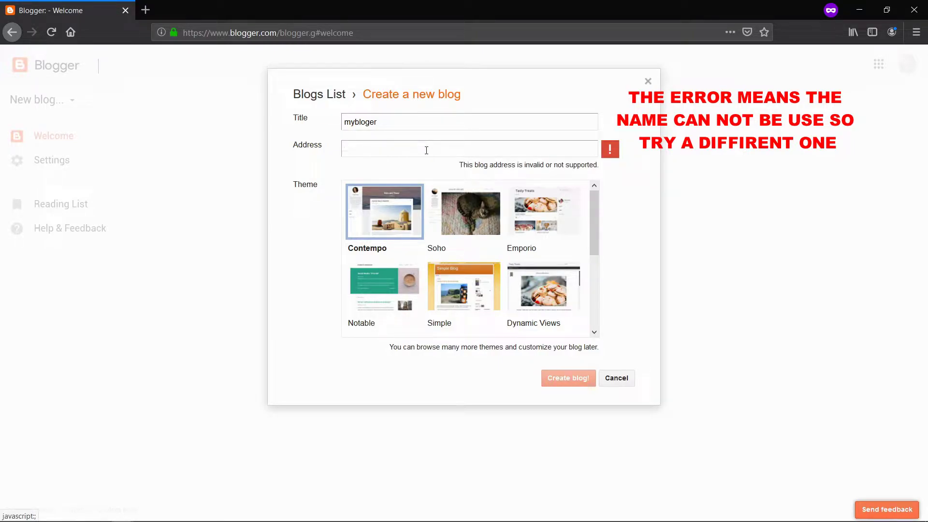
pyautogui.write('myblogwebsite')
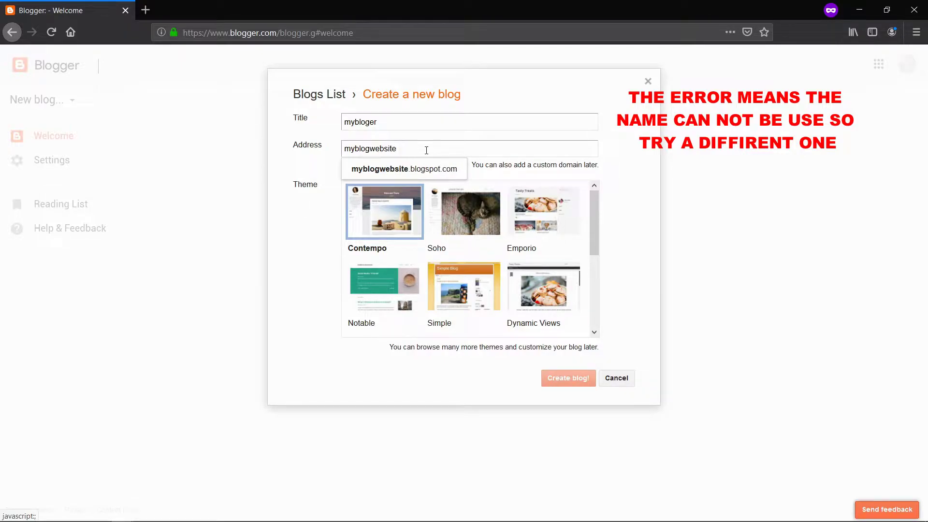
pyautogui.click(427, 177)
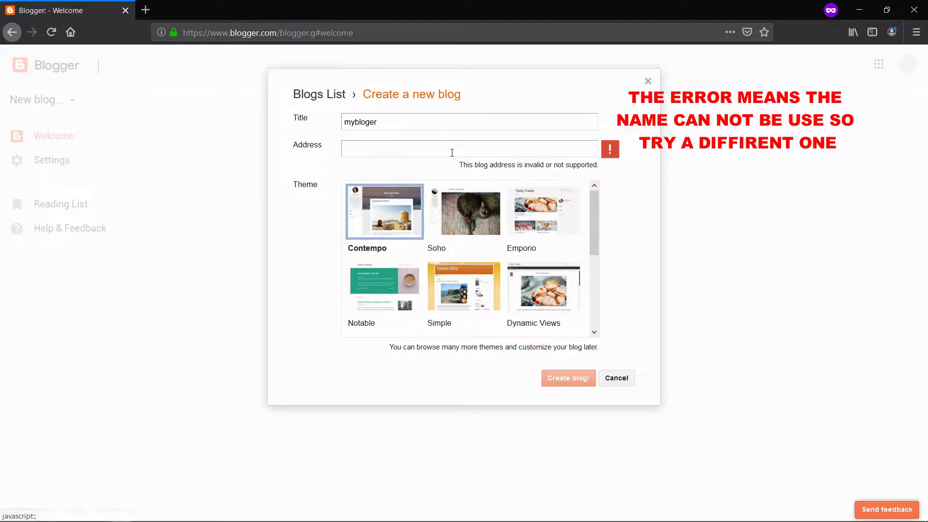
# Step: Choose the Simple theme for the new blog
pyautogui.moveTo(594, 214); pyautogui.dragTo(595, 239)
pyautogui.click(476, 240)
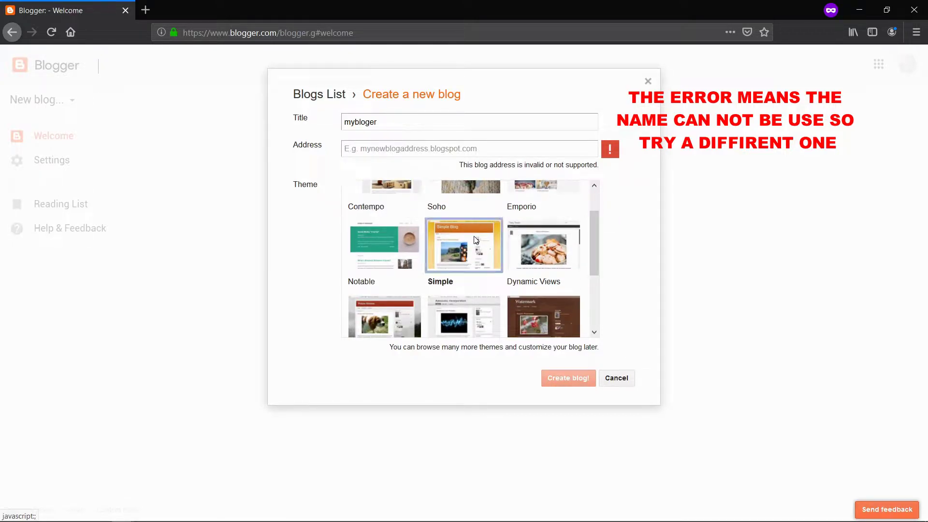
# Step: Try codedme.blogspot.com as the new blog's address
pyautogui.click(445, 146)
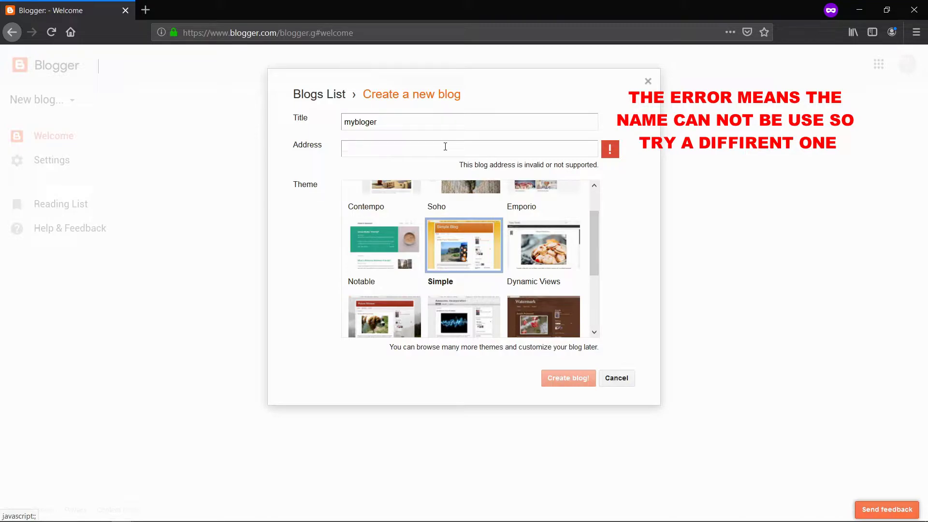
pyautogui.write('cod')
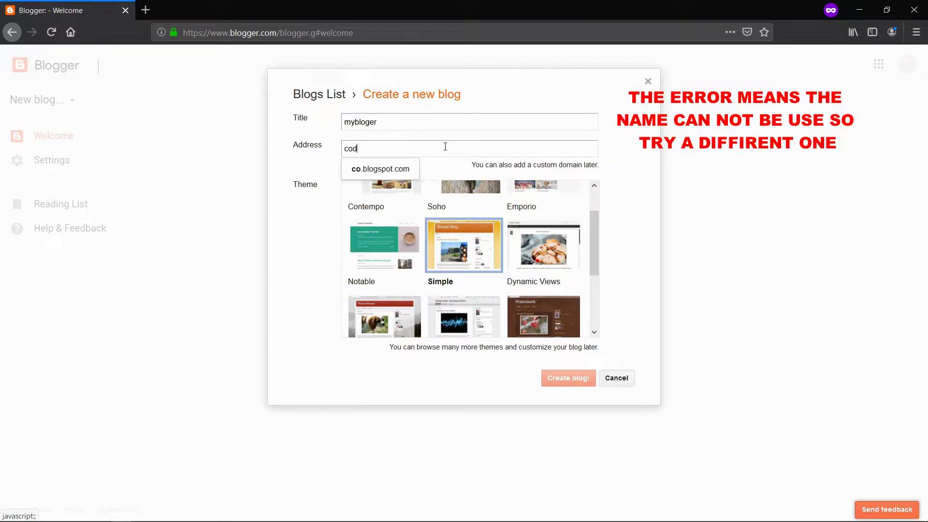
pyautogui.write('edme')
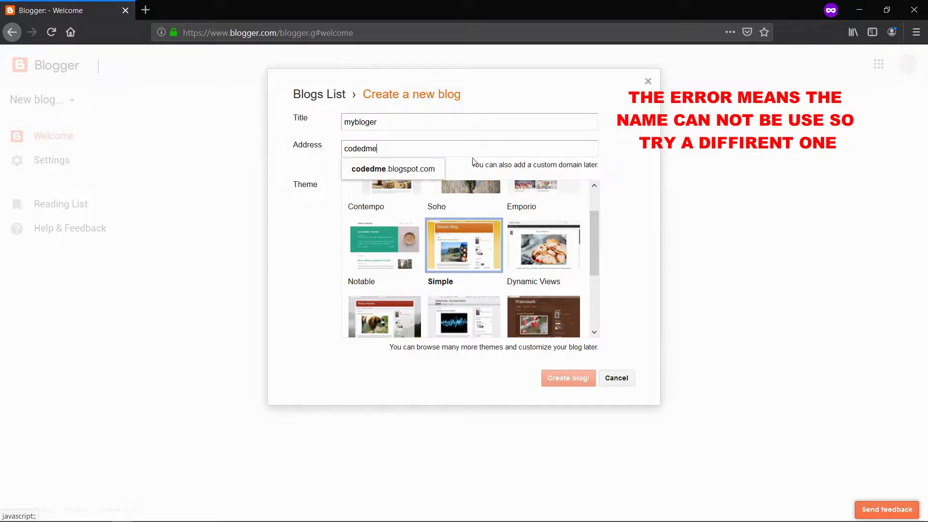
pyautogui.click(428, 171)
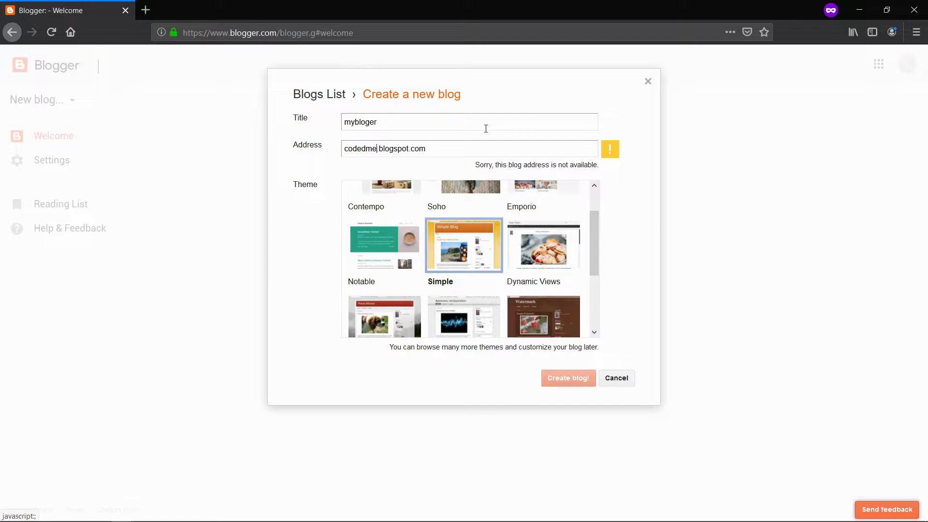
# Step: Replace the blog address with coded-me.blogspot.com and create the blog
pyautogui.moveTo(448, 149); pyautogui.dragTo(295, 154)
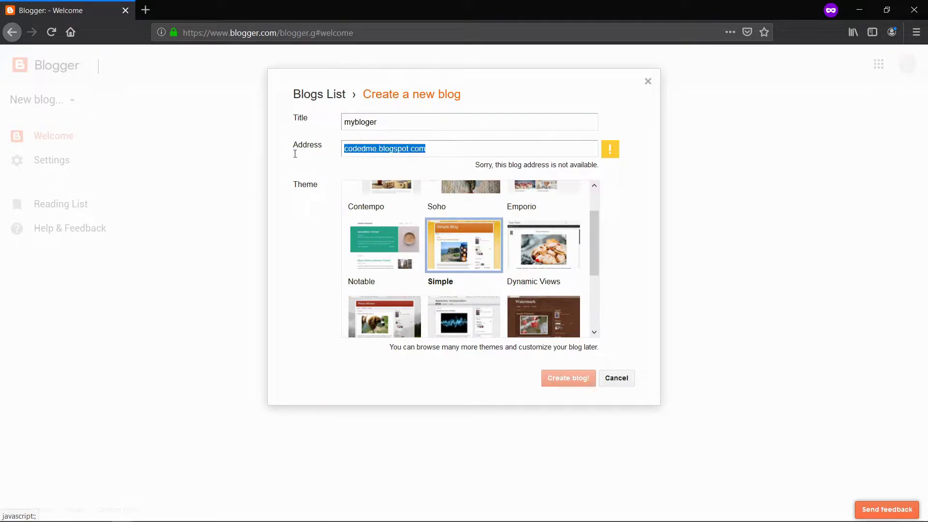
pyautogui.press('BackSpace')
pyautogui.write('cod')
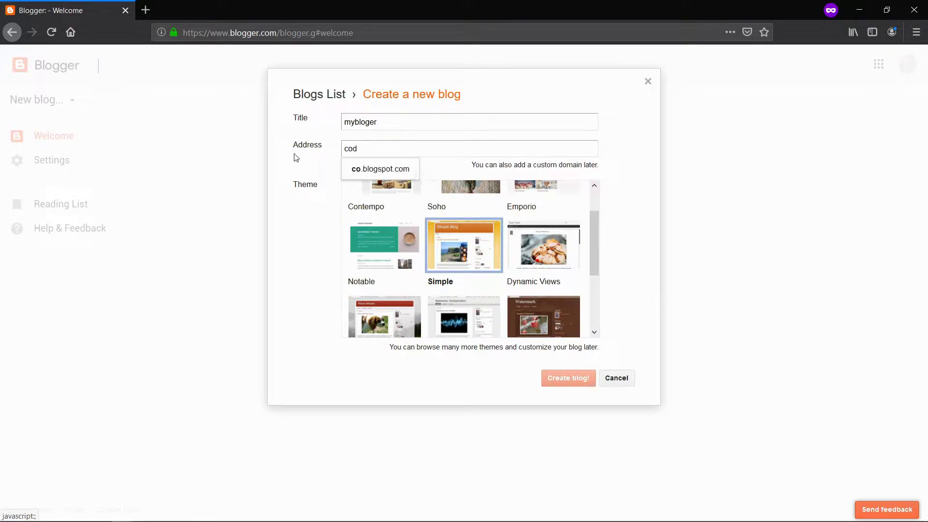
pyautogui.write('ed-me')
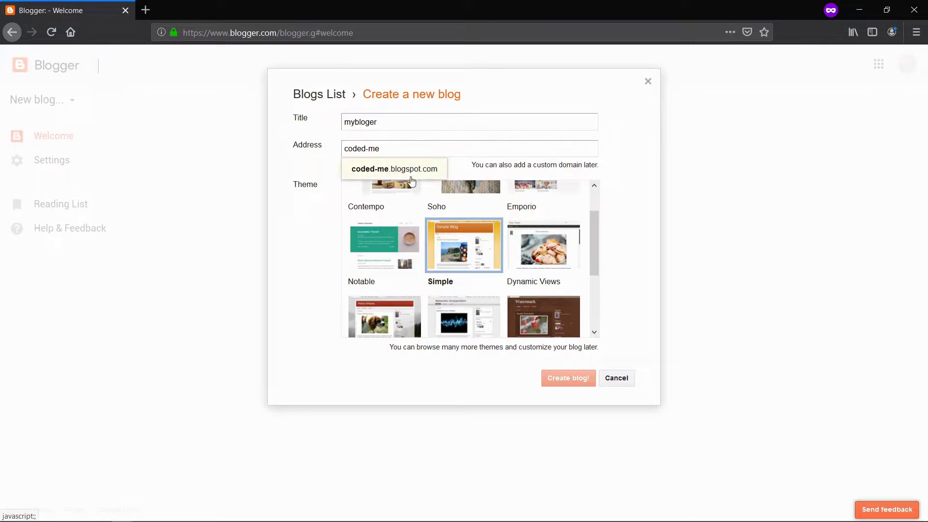
pyautogui.click(411, 175)
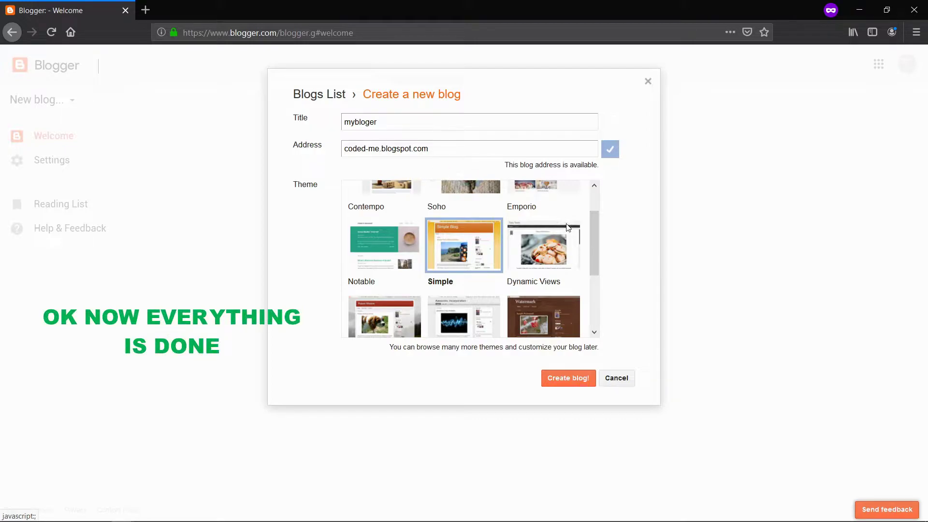
pyautogui.click(558, 382)
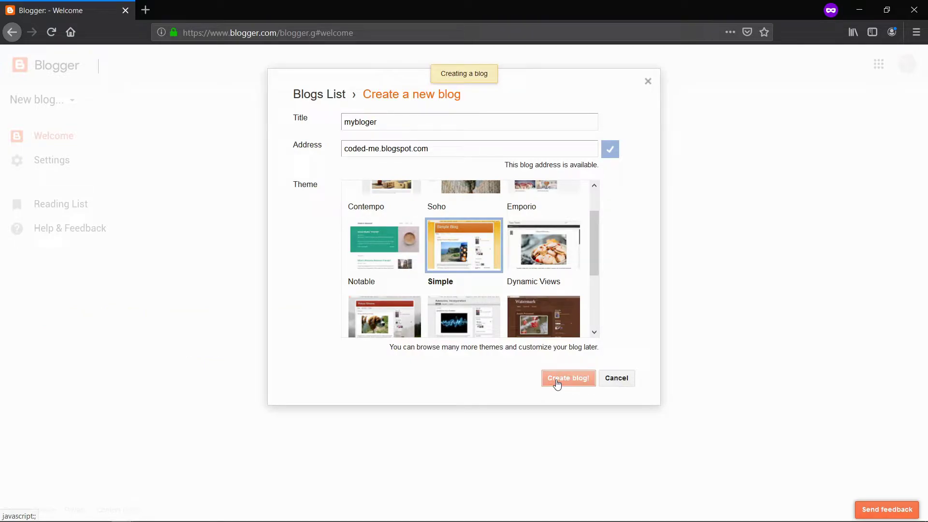
pyautogui.moveTo(592, 240); pyautogui.dragTo(594, 229)
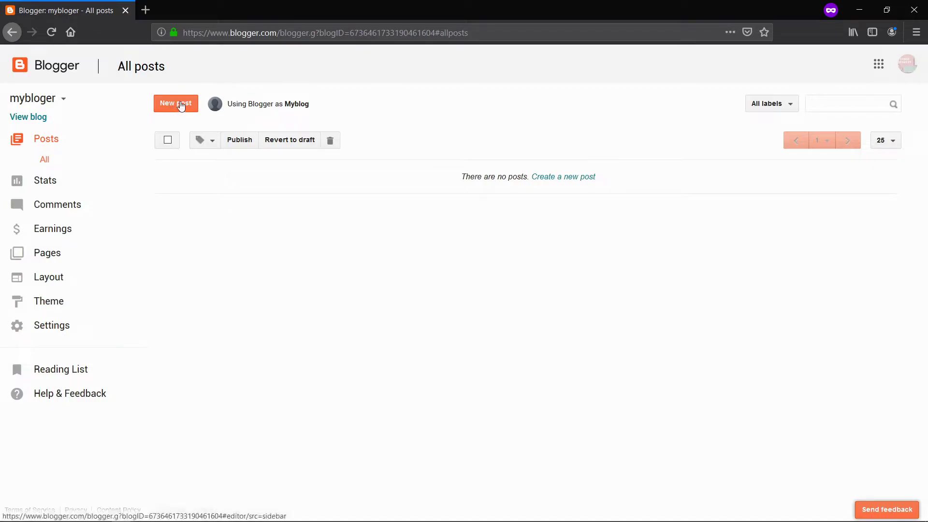
# Step: Look through the new blog's overview, posts, traffic sources and audience statistics
pyautogui.click(72, 186)
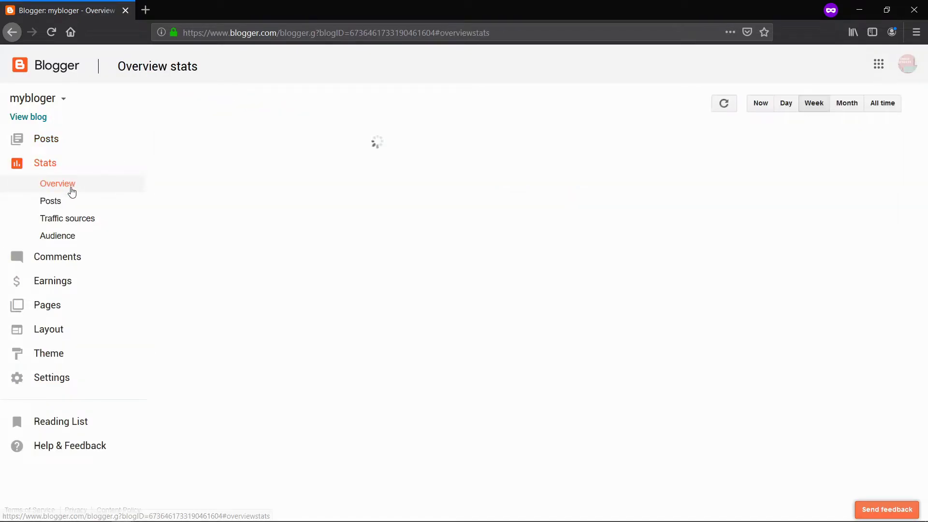
pyautogui.click(42, 206)
pyautogui.click(41, 224)
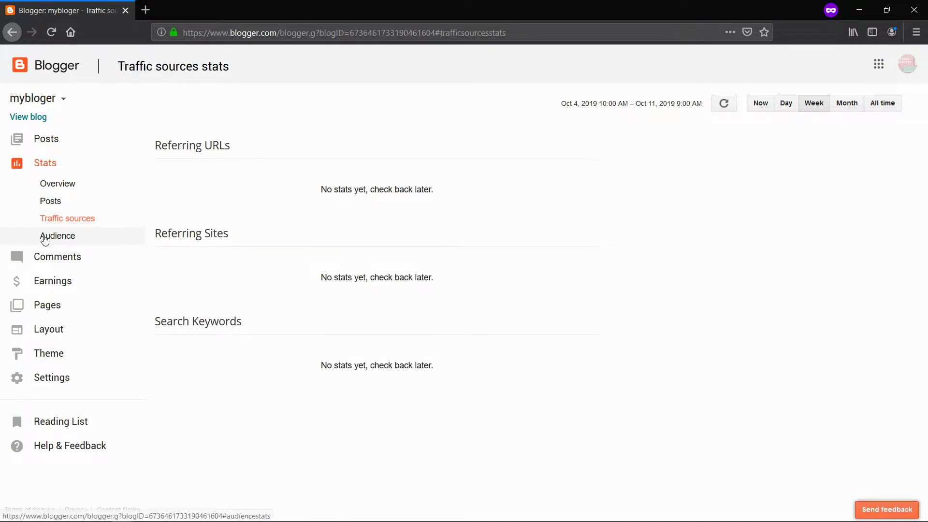
pyautogui.click(43, 239)
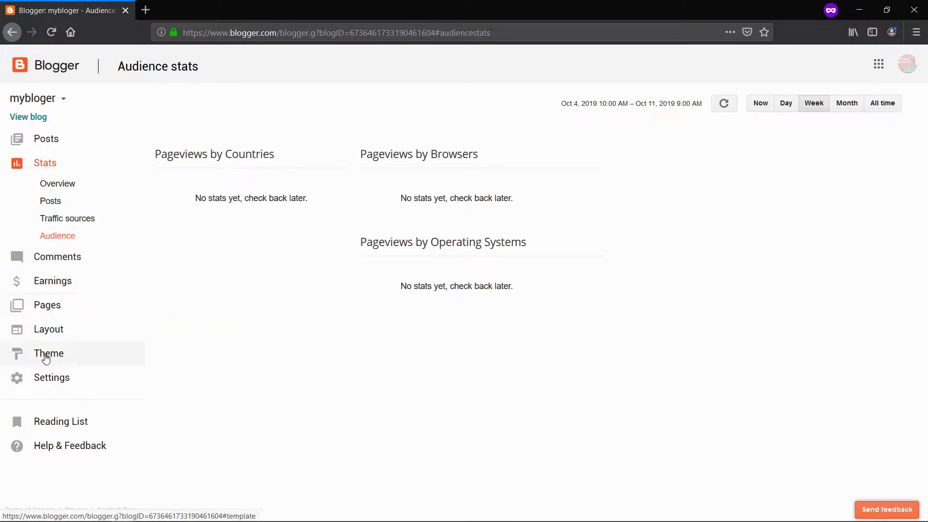
# Step: Look through the blog's pages list, gadget layout and basic settings
pyautogui.click(48, 314)
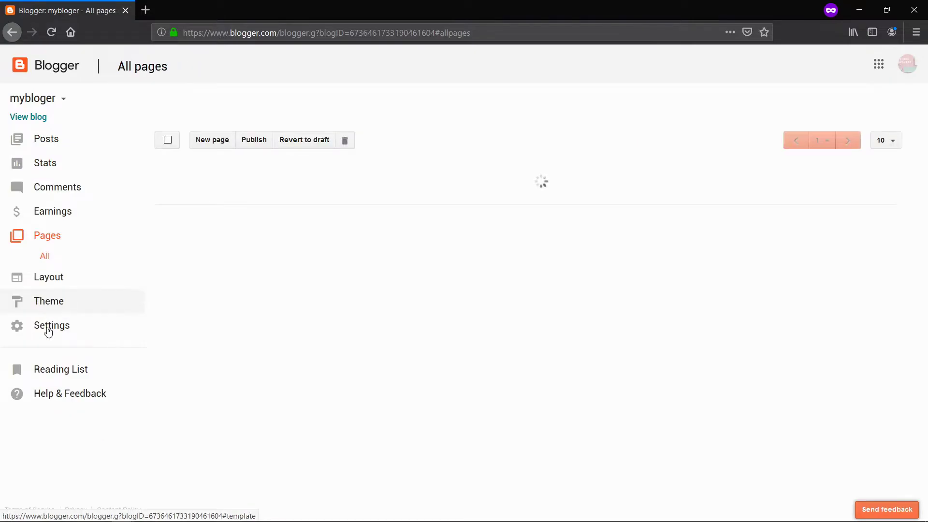
pyautogui.click(52, 278)
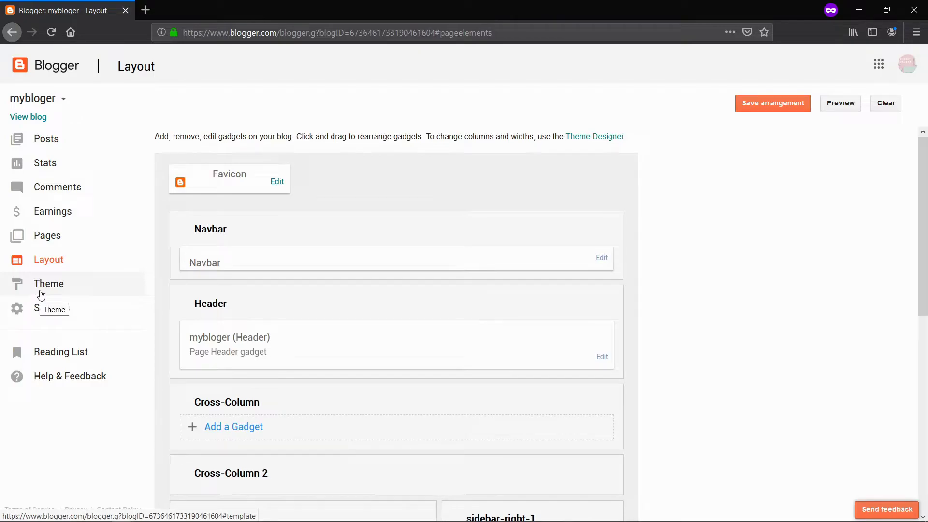
pyautogui.click(44, 308)
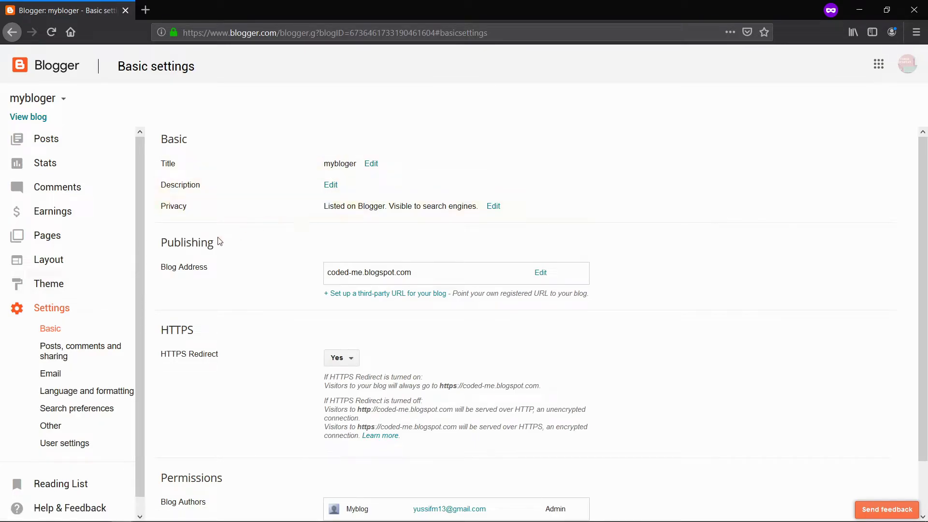
# Step: Look through the rest of the basic settings, the posts, comments and sharing settings, and the email settings
pyautogui.scroll(-2, 926, 266)
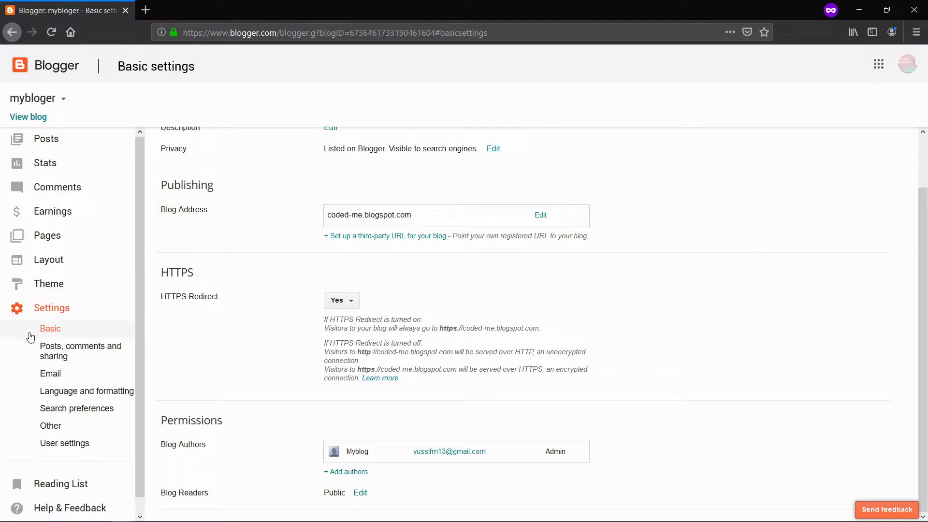
pyautogui.click(43, 352)
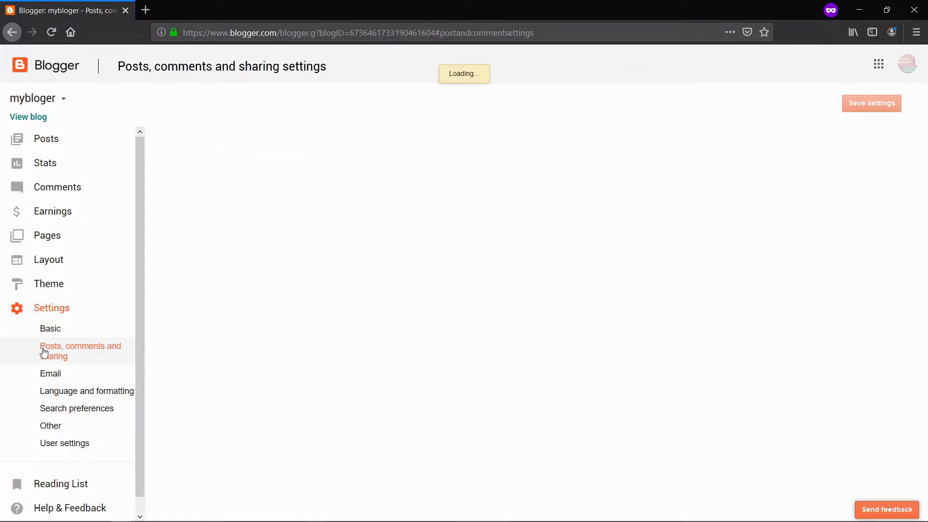
pyautogui.click(52, 382)
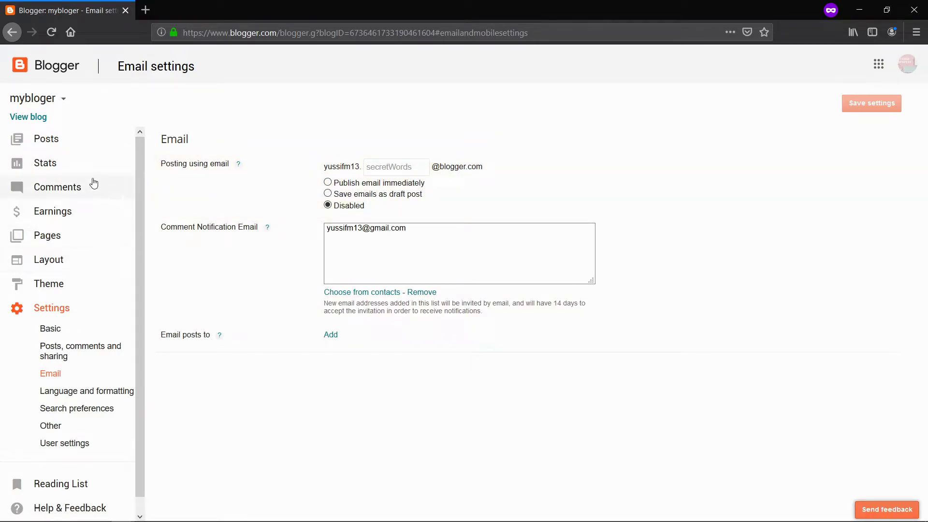
# Step: Create a new post titled "My First Blog post" with the body text "welcome to my first blog post"
pyautogui.click(70, 147)
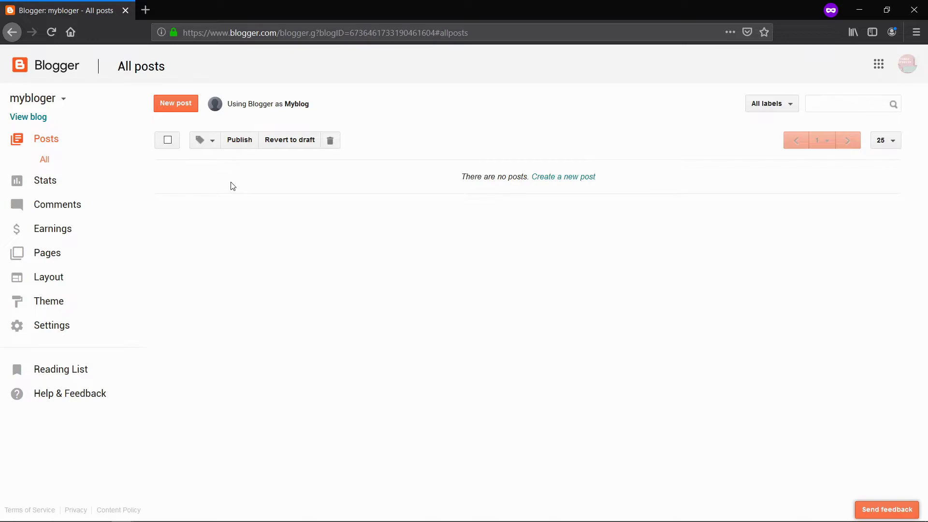
pyautogui.click(166, 106)
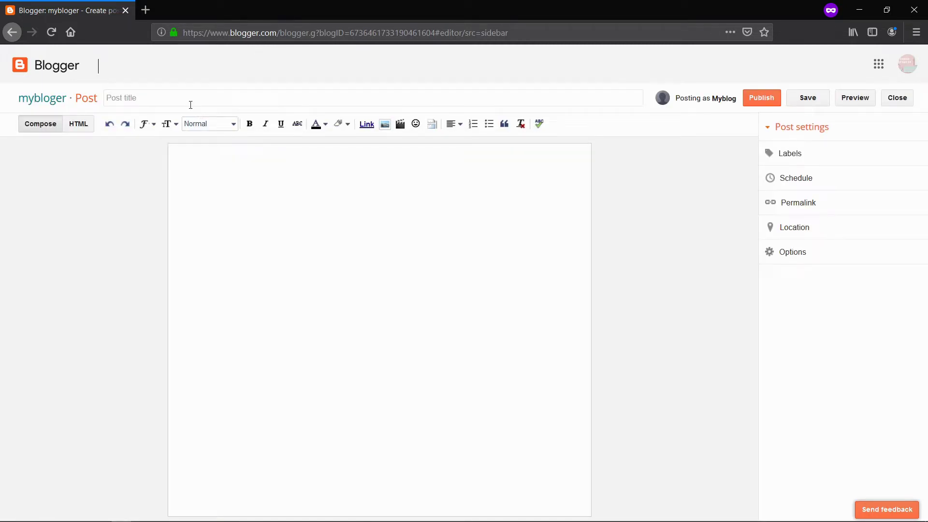
pyautogui.click(190, 104)
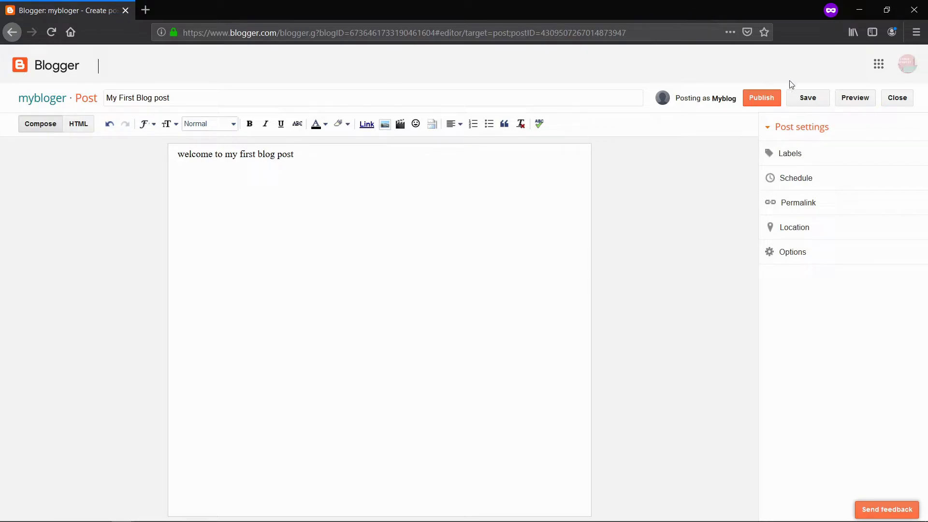
# Step: Preview the new post as a blog page and return to the post editor
pyautogui.click(761, 103)
pyautogui.click(761, 105)
pyautogui.click(848, 100)
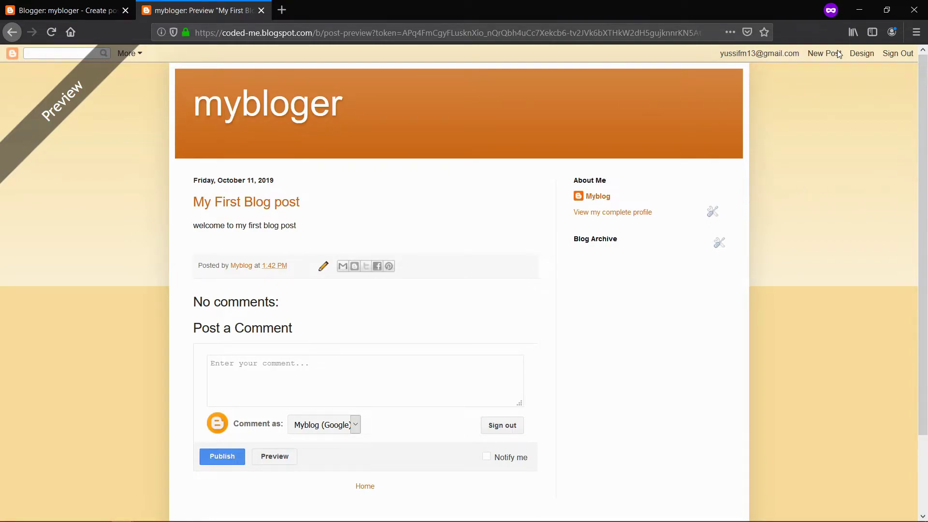
pyautogui.moveTo(926, 92)
pyautogui.mouseDown()
pyautogui.moveTo(926, 173)
pyautogui.moveTo(925, 98)
pyautogui.mouseUp()
pyautogui.hotkey('ctrl', 'Tab')
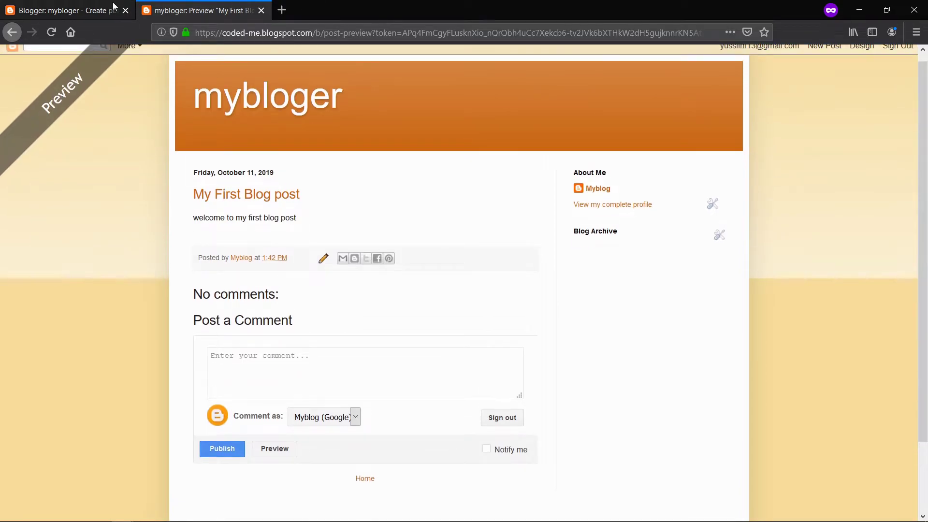
# Step: Publish the post "My First Blog post" and close its preview page
pyautogui.click(759, 101)
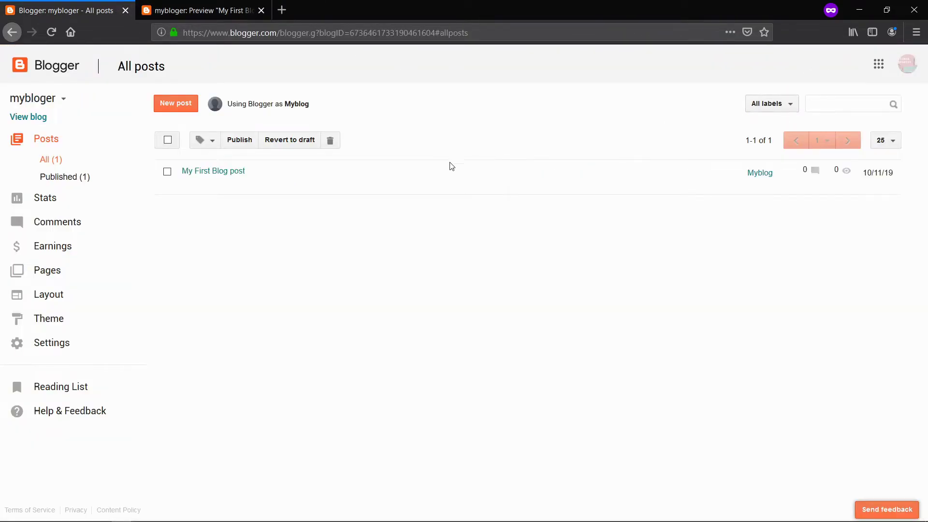
pyautogui.moveTo(179, 178)
pyautogui.click(261, 10)
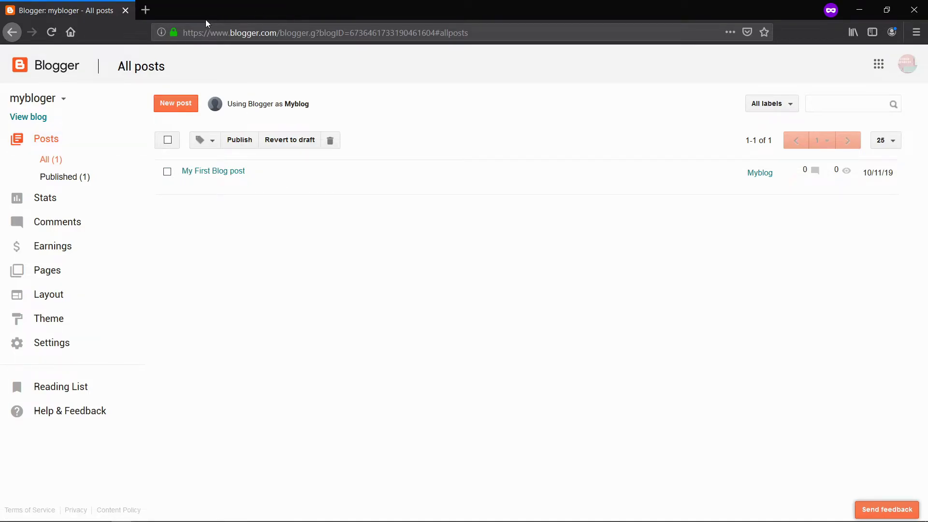
# Step: View the live blog and its sharing options, and return to the blog's dashboard
pyautogui.click(41, 119)
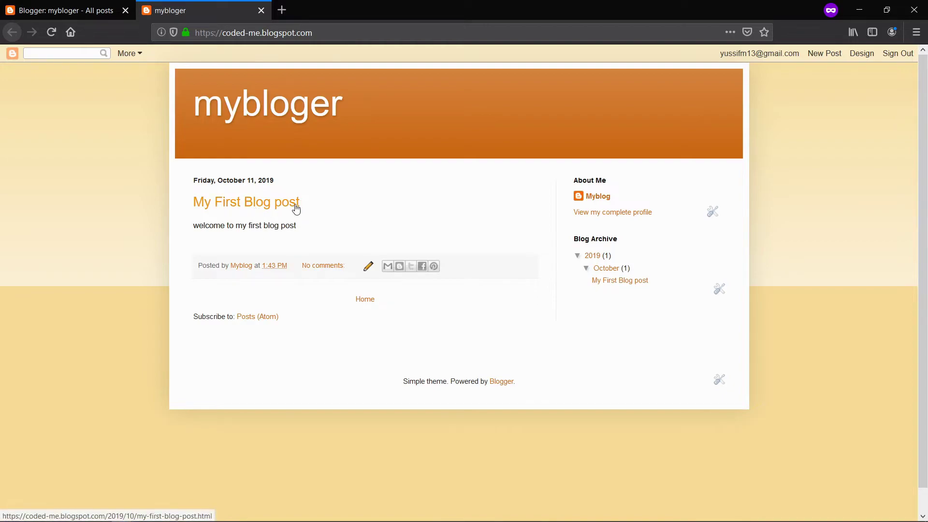
pyautogui.moveTo(350, 106); pyautogui.dragTo(263, 113)
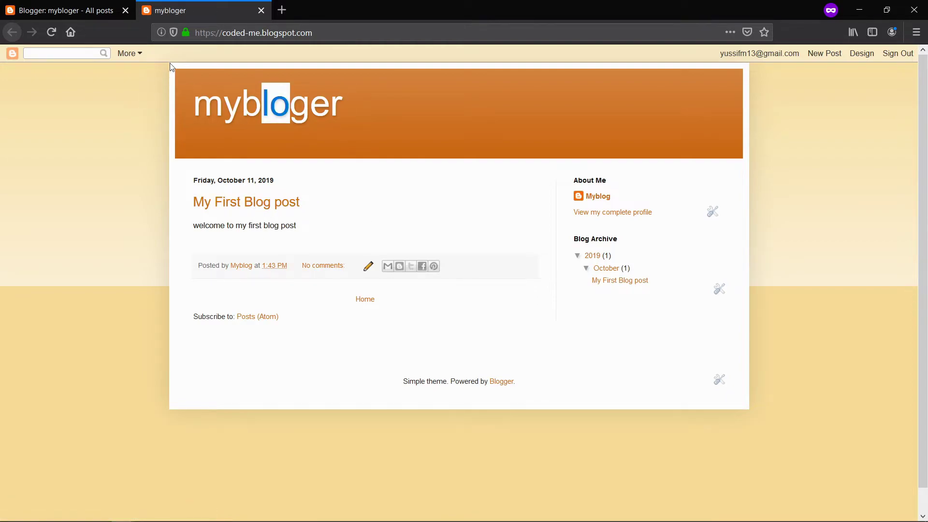
pyautogui.click(138, 55)
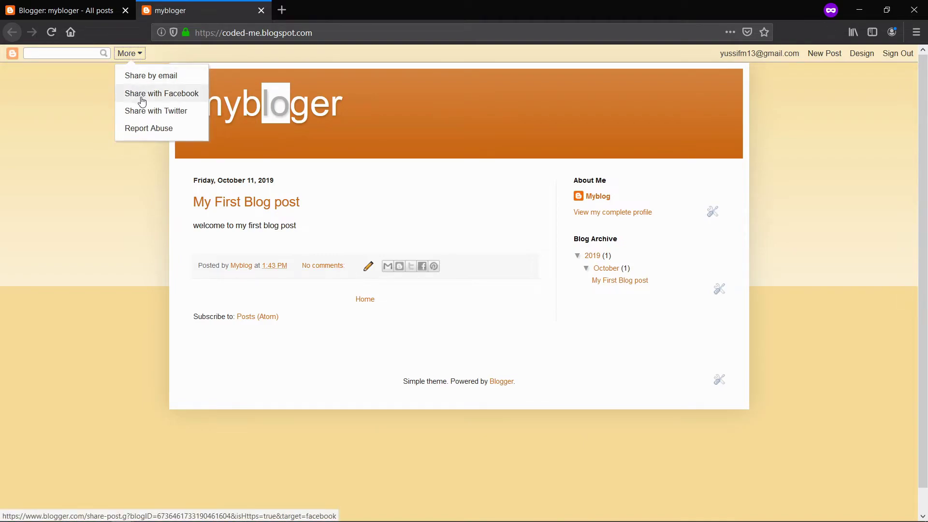
pyautogui.click(135, 179)
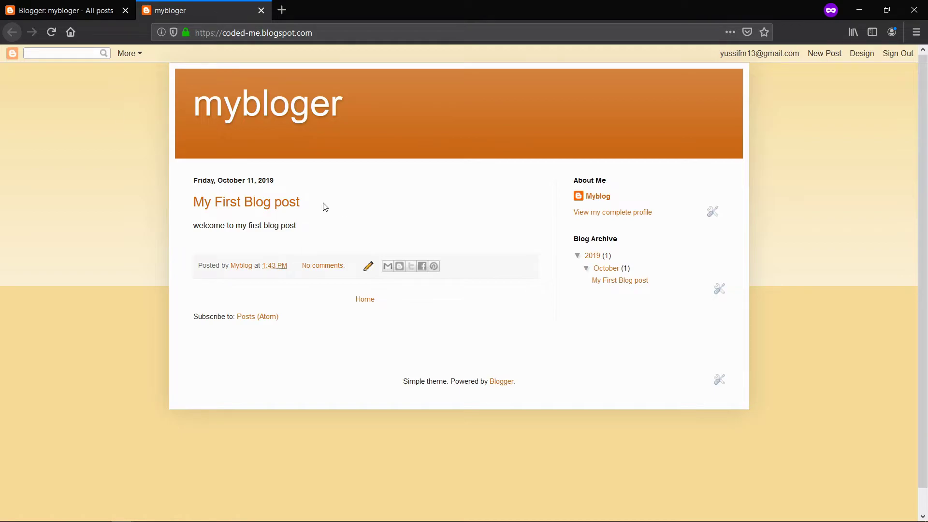
pyautogui.click(32, 10)
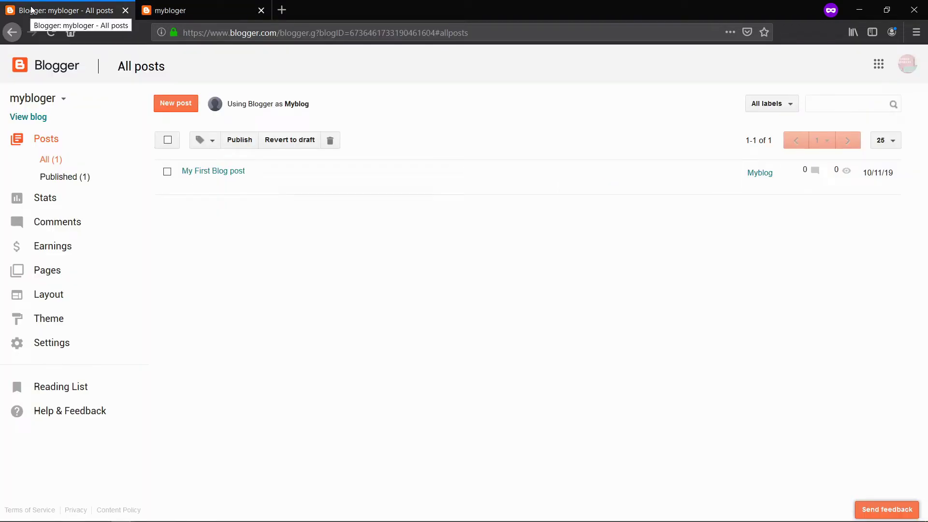
# Step: Browse the available blog themes and open a preview of the beige Watermark variant with birds
pyautogui.click(54, 318)
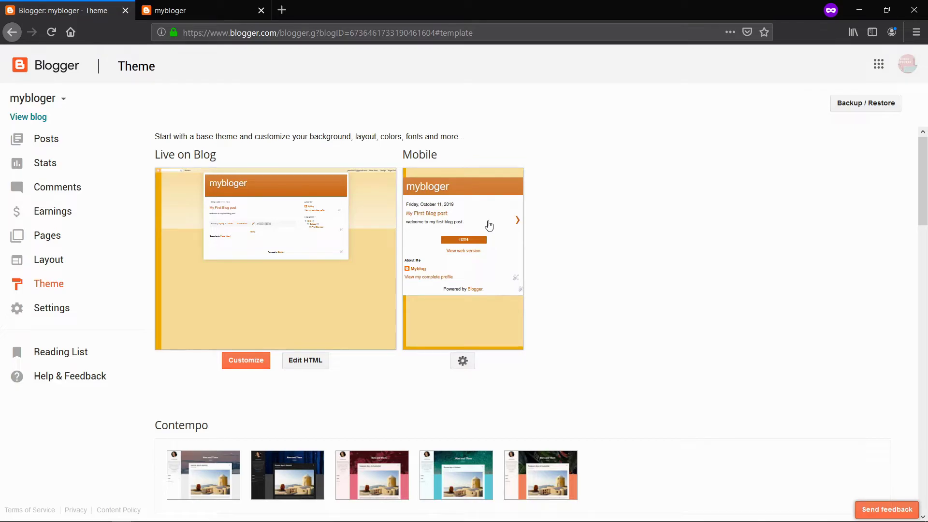
pyautogui.moveTo(927, 186); pyautogui.dragTo(924, 426)
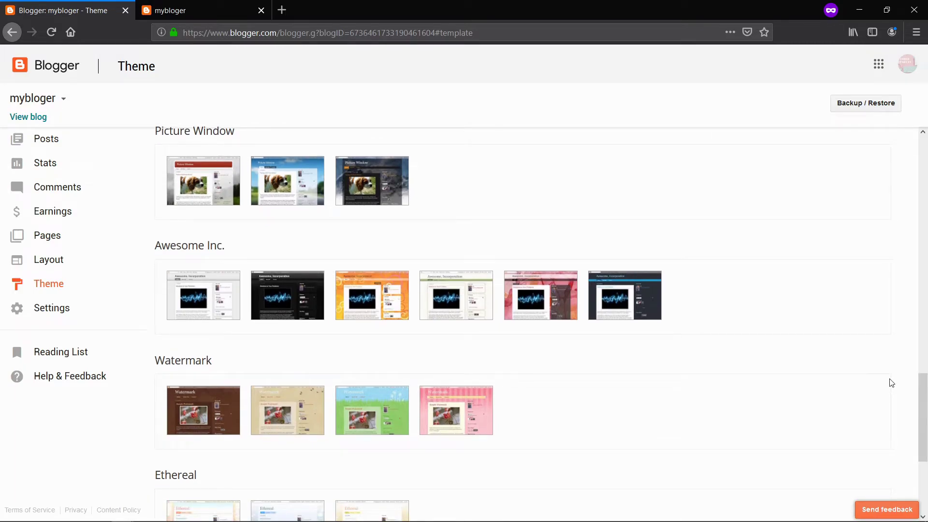
pyautogui.moveTo(370, 395)
pyautogui.click(253, 424)
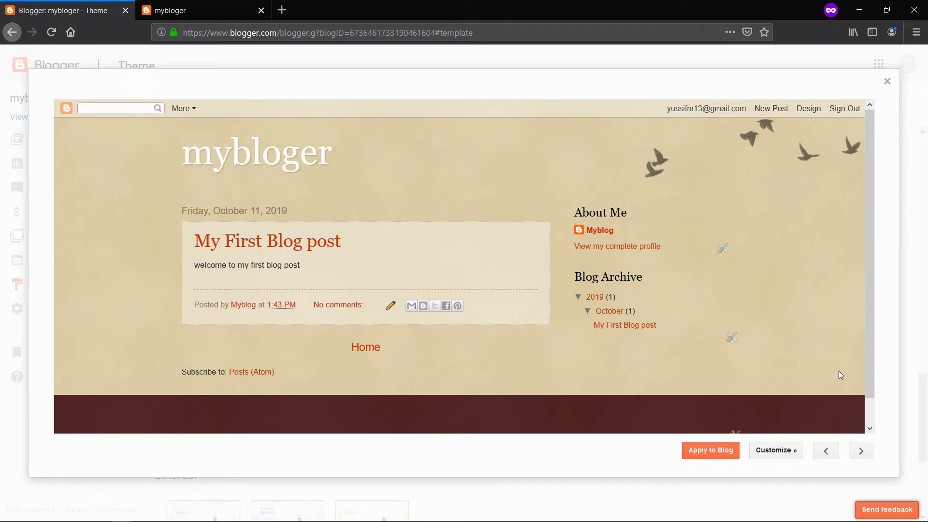
# Step: Step through the remaining Watermark, Ethereal and Travel previews to the blue-sky Travel variant and open it for customization
pyautogui.click(860, 450)
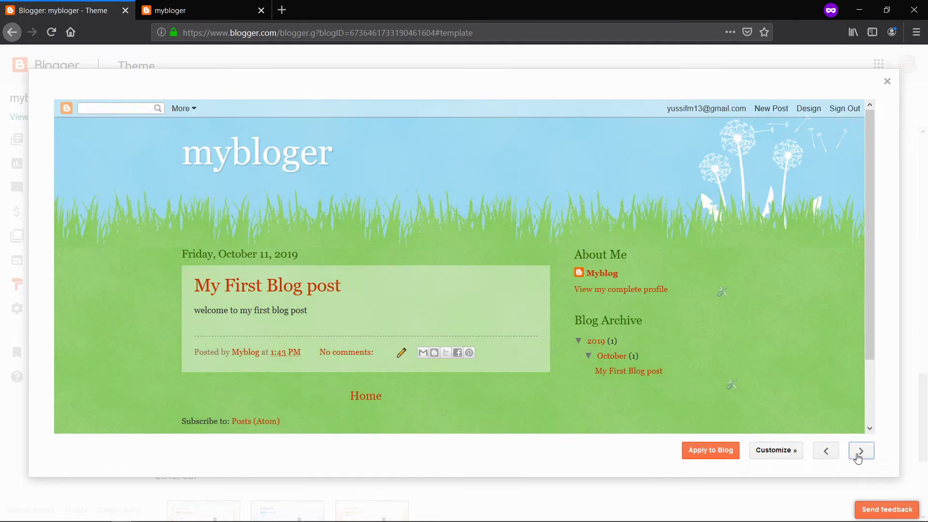
pyautogui.click(858, 457)
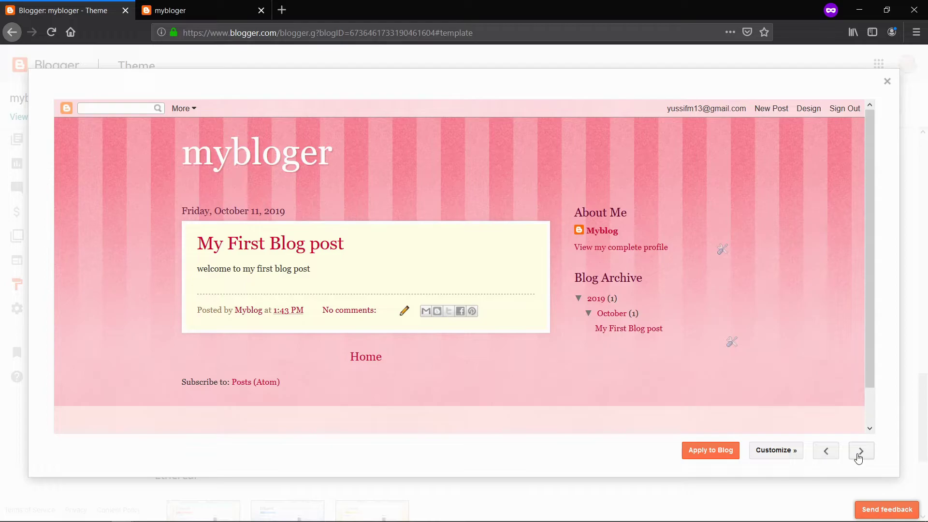
pyautogui.click(858, 457)
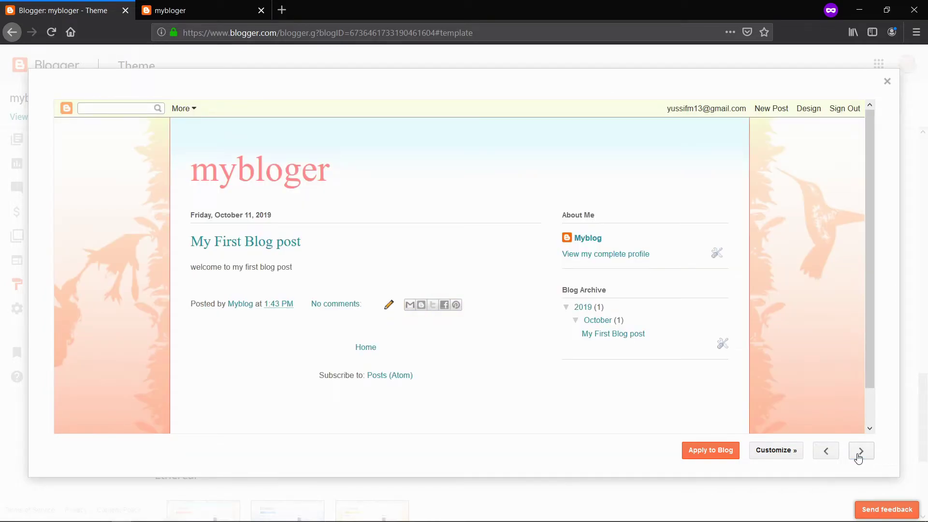
pyautogui.click(858, 456)
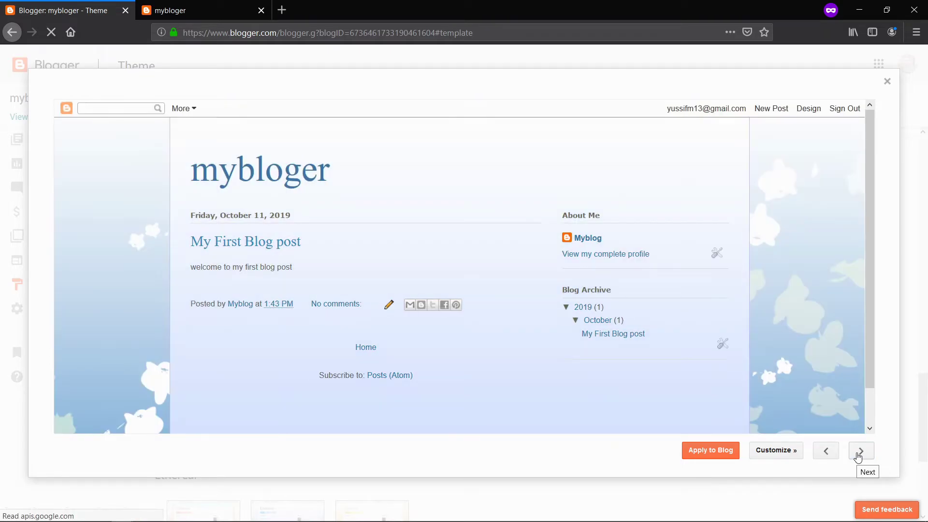
pyautogui.click(858, 457)
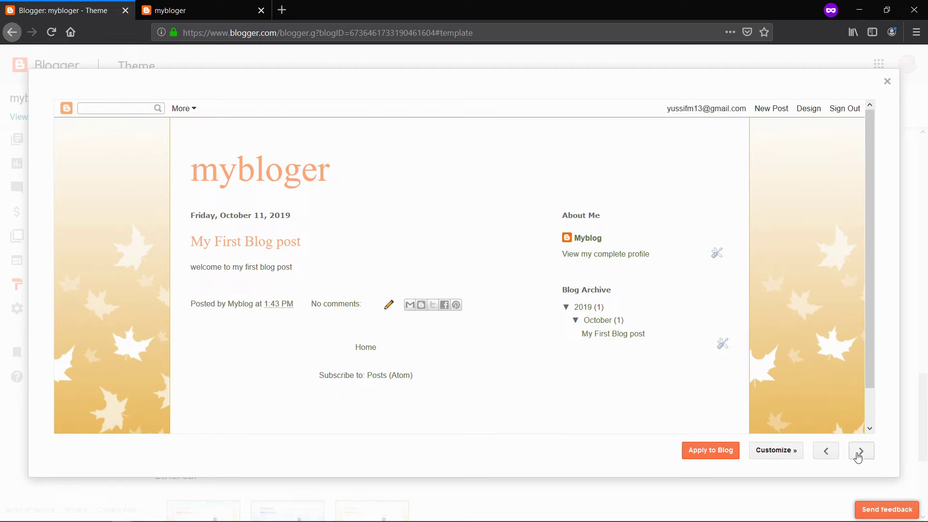
pyautogui.click(858, 457)
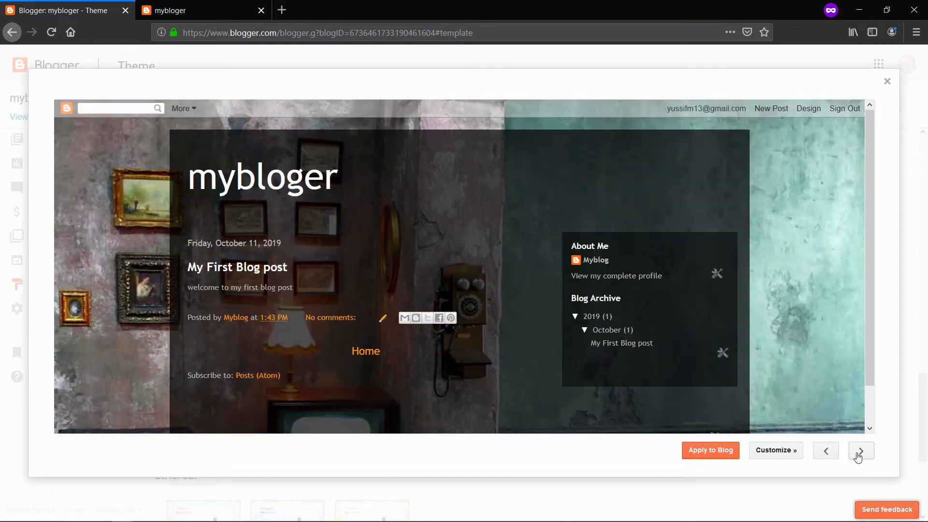
pyautogui.click(858, 457)
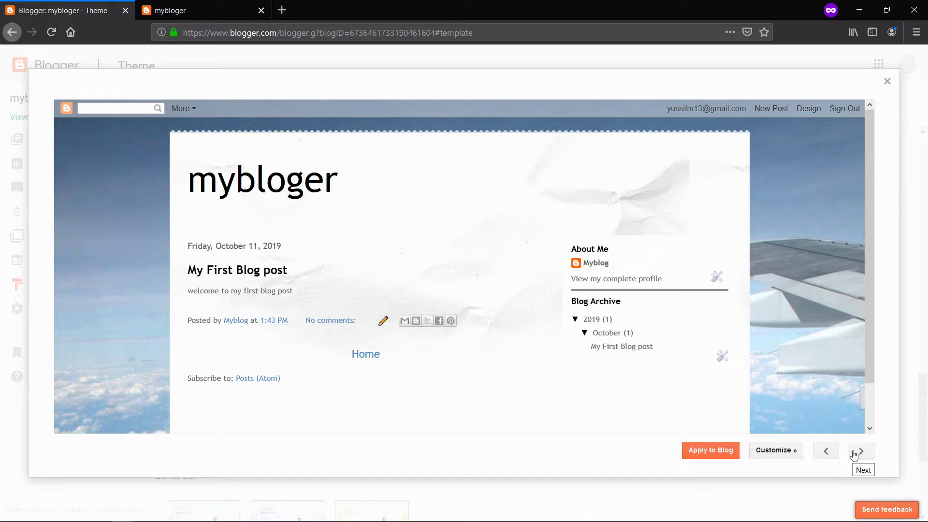
pyautogui.click(854, 456)
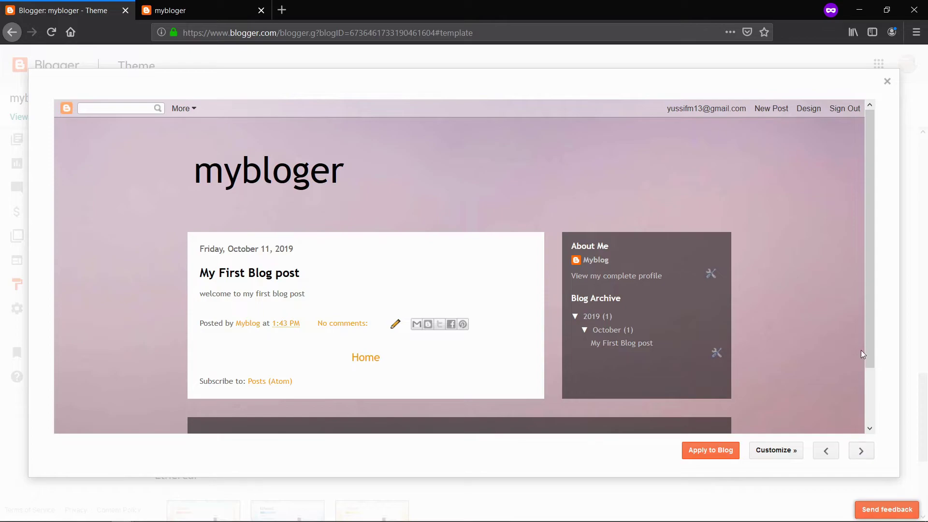
pyautogui.scroll(-3, 869, 350)
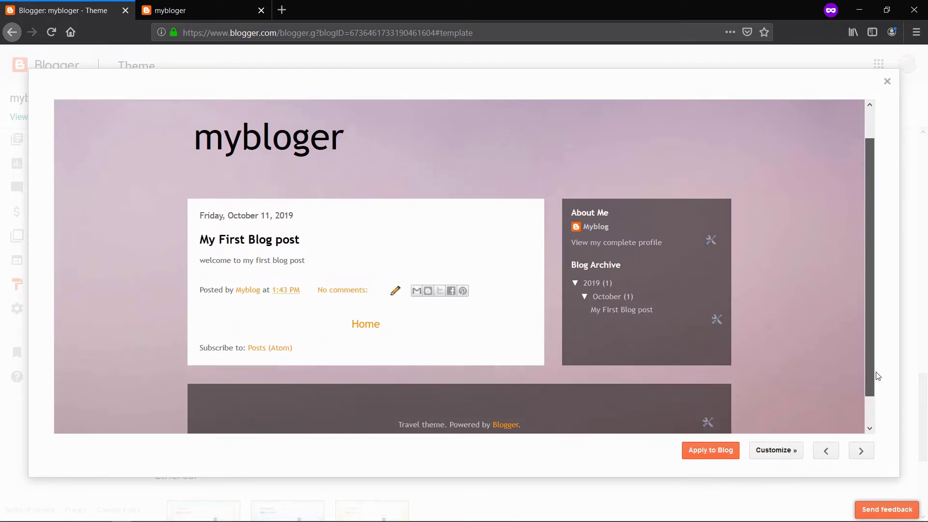
pyautogui.click(857, 458)
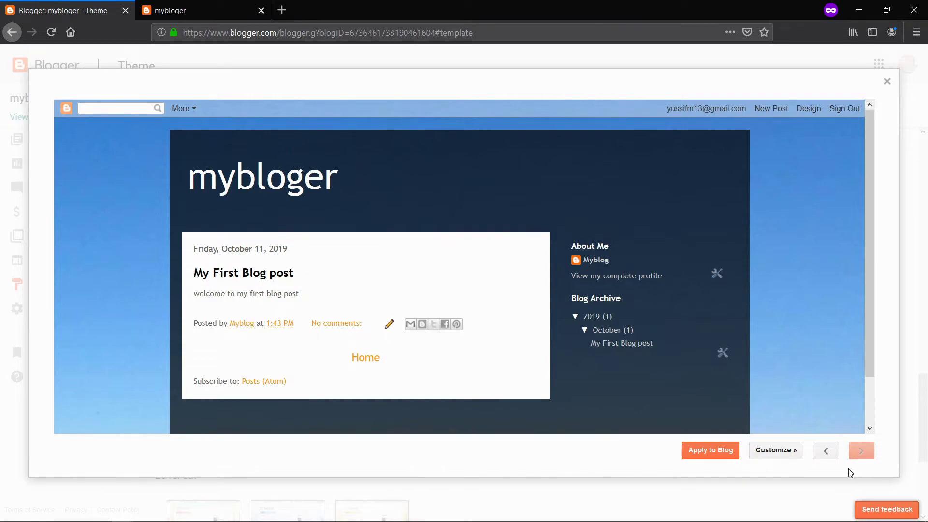
pyautogui.scroll(-2, 866, 366)
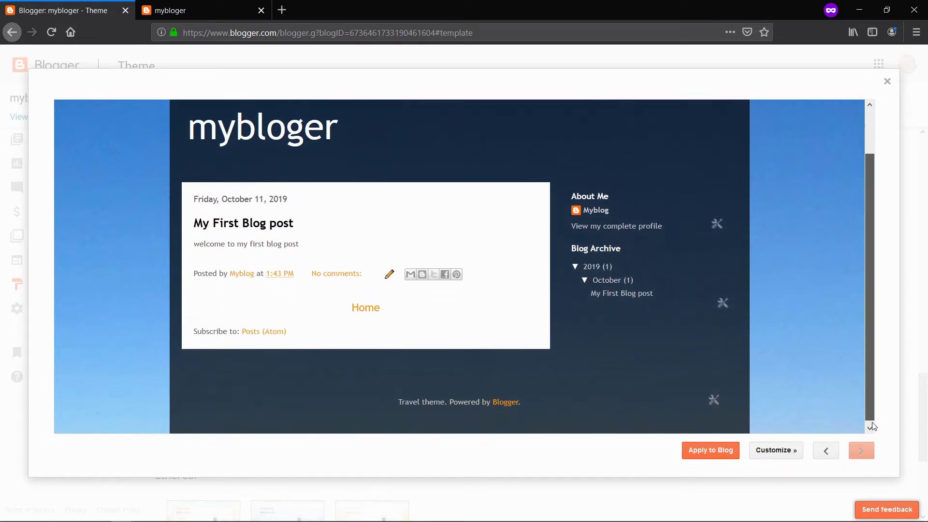
pyautogui.click(790, 452)
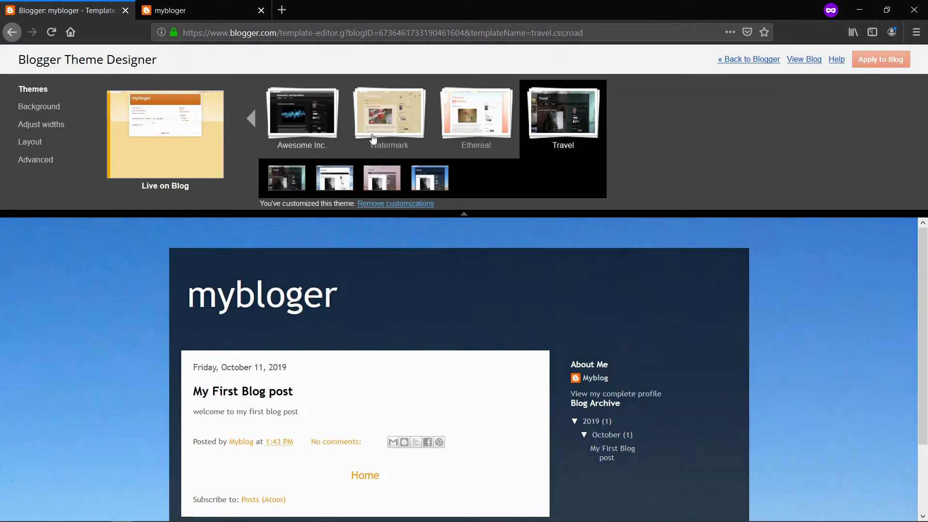
# Step: Check the background options, set the entire blog's width to 1340 px, and apply the customized Travel theme to the blog
pyautogui.click(40, 108)
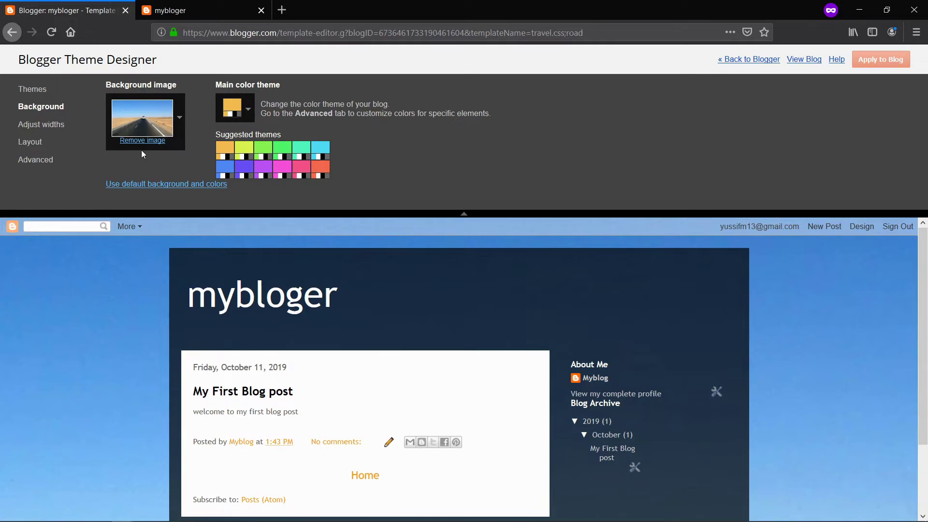
pyautogui.click(41, 127)
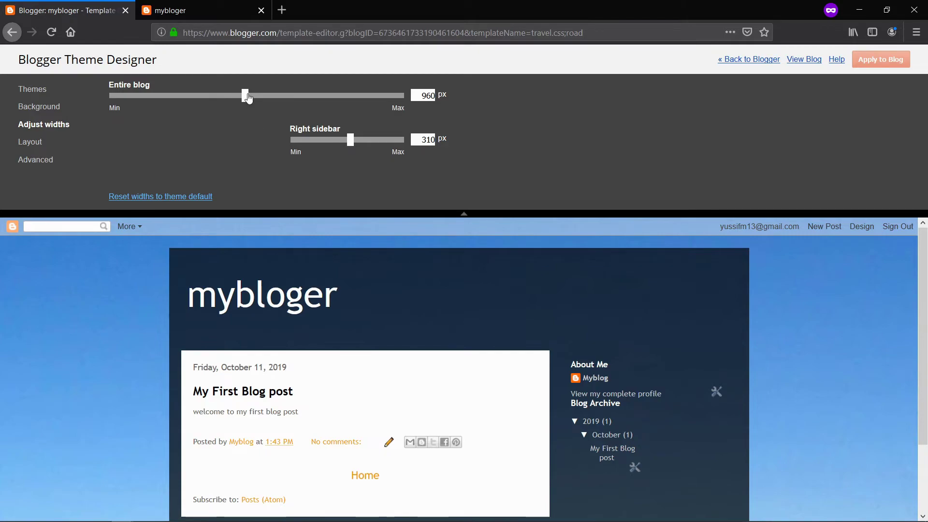
pyautogui.moveTo(245, 96); pyautogui.dragTo(358, 110)
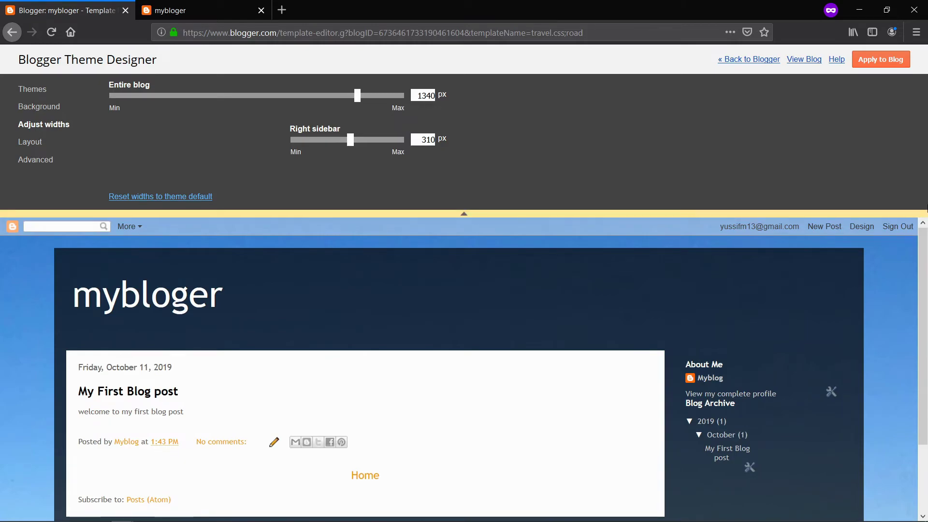
pyautogui.moveTo(927, 275); pyautogui.dragTo(925, 257)
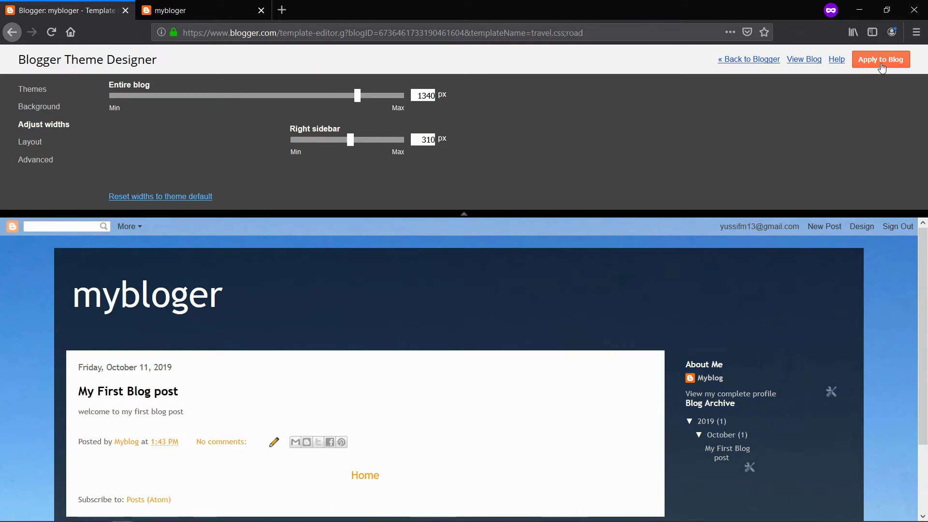
pyautogui.click(882, 62)
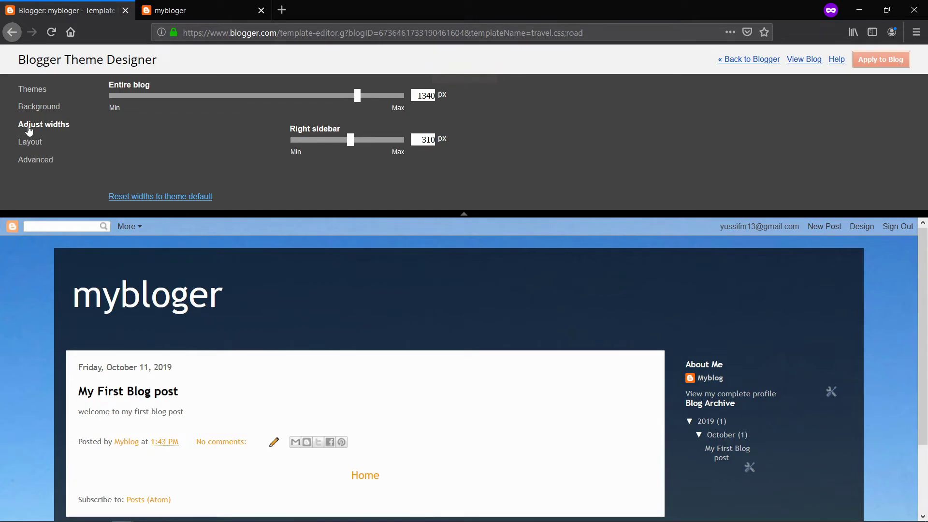
# Step: Examine the body and footer layout options and the advanced styling settings from page text through post title
pyautogui.click(25, 145)
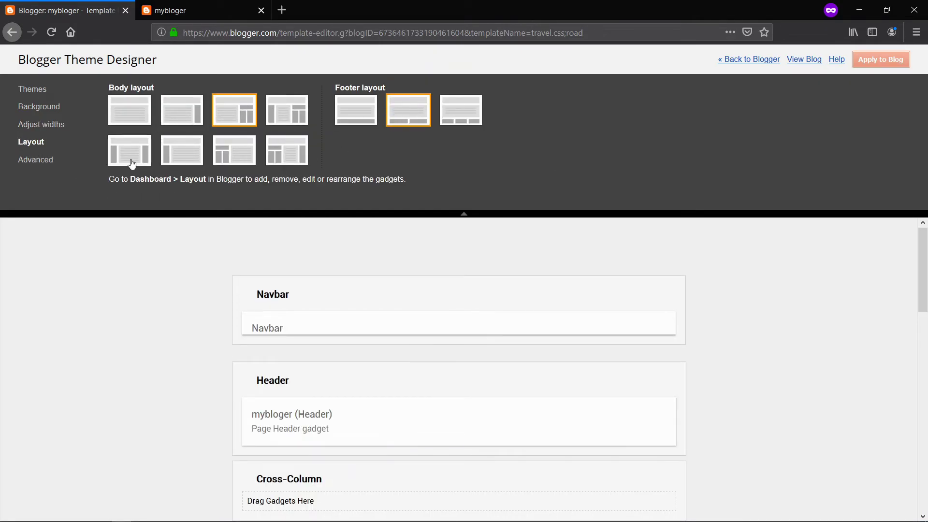
pyautogui.click(41, 161)
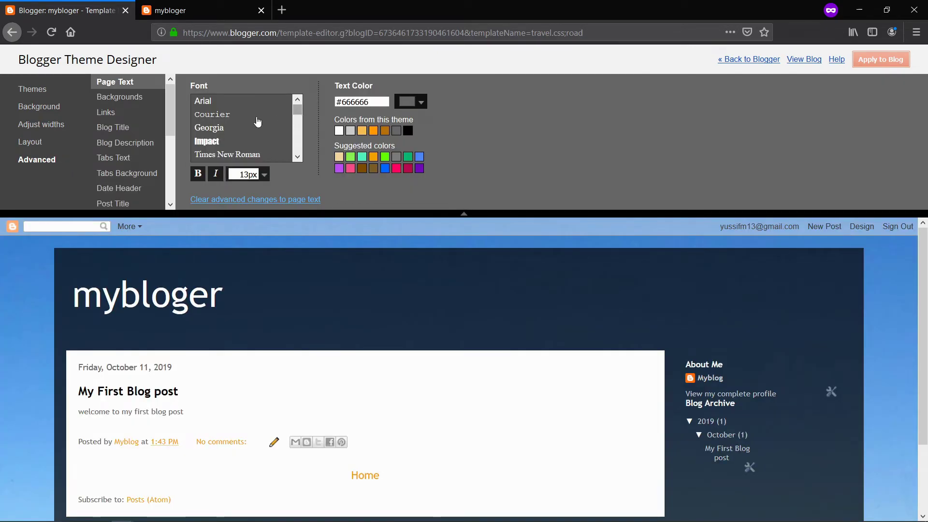
pyautogui.click(107, 100)
pyautogui.click(105, 113)
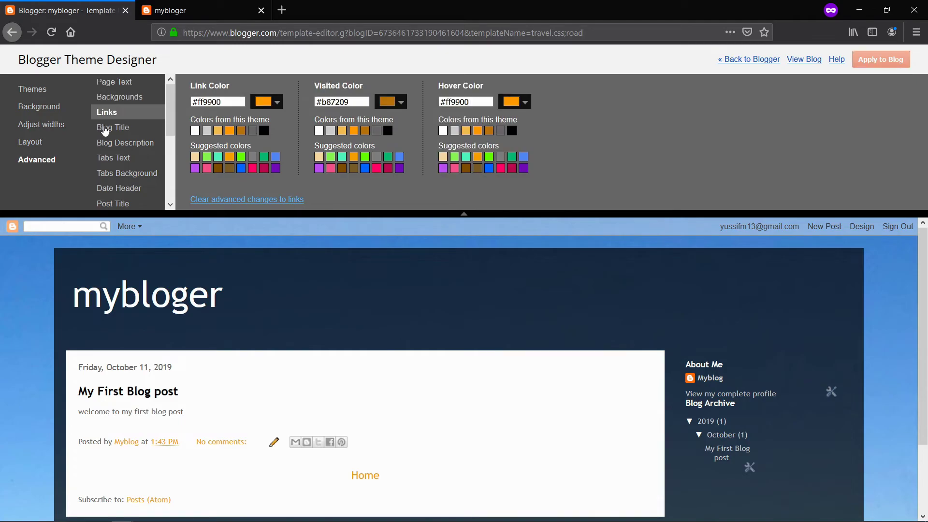
pyautogui.click(105, 129)
pyautogui.click(106, 146)
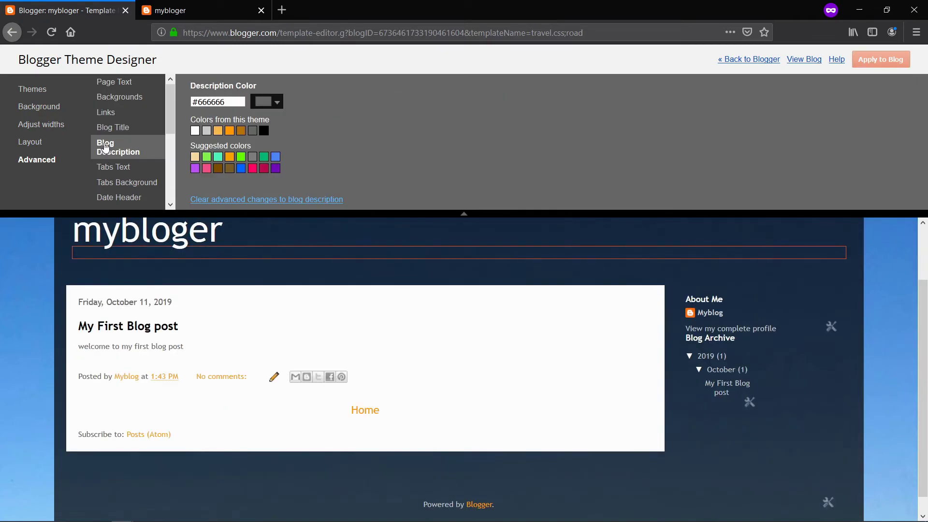
pyautogui.click(109, 167)
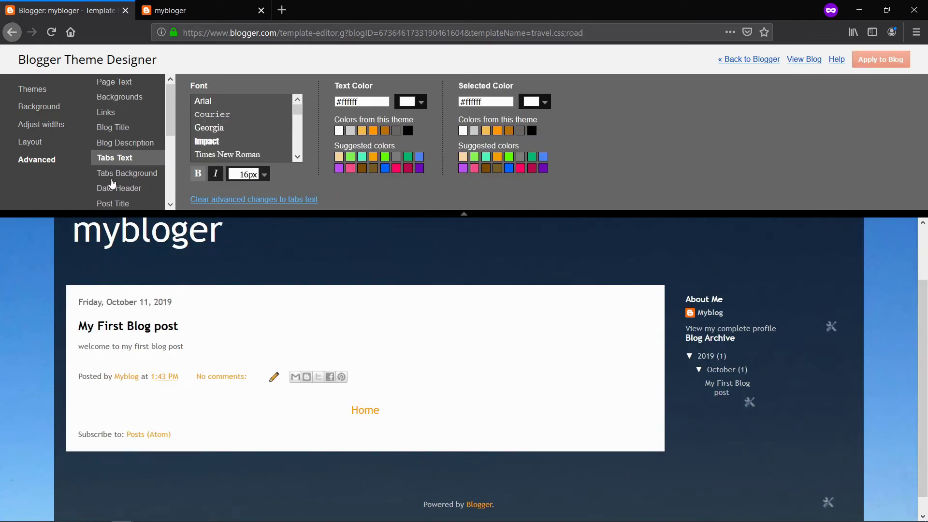
pyautogui.click(112, 179)
pyautogui.click(116, 189)
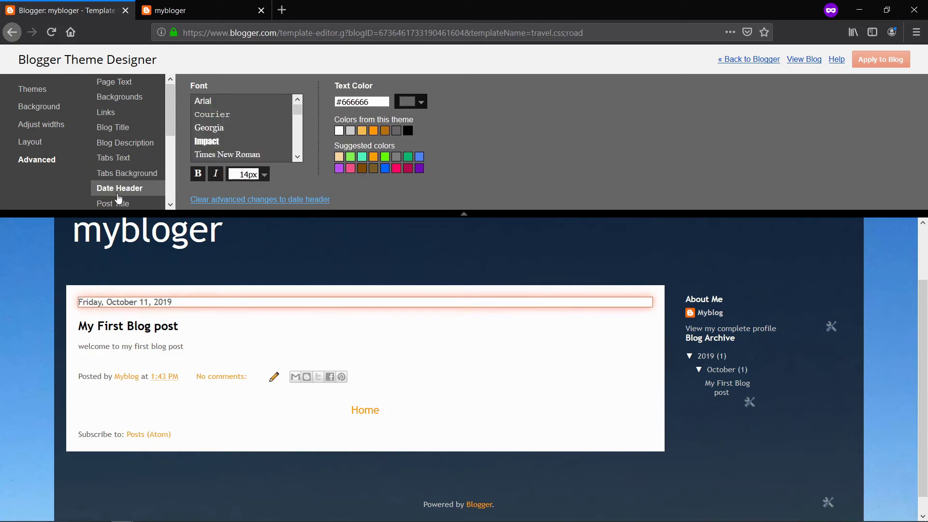
pyautogui.click(125, 205)
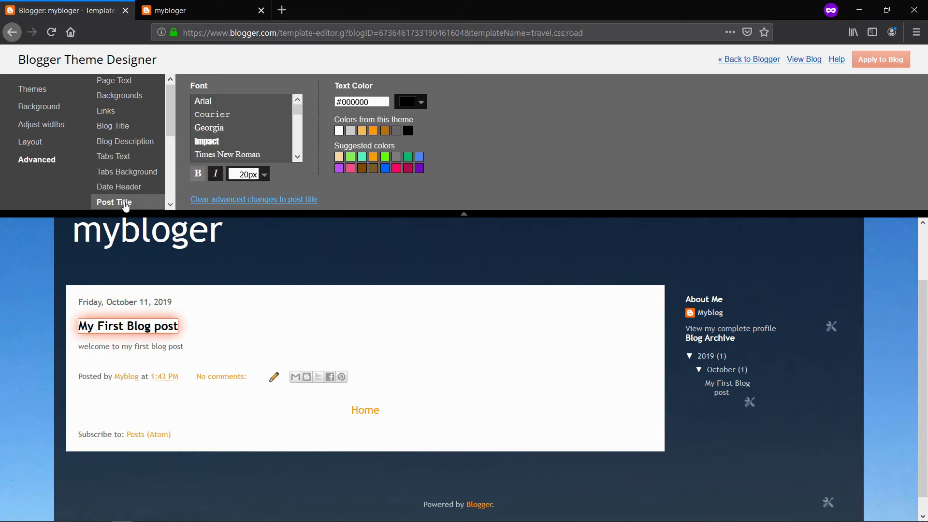
# Step: Examine the remaining advanced settings, from post background and gadget styling to mobile button color and custom CSS
pyautogui.scroll(-2, 172, 167)
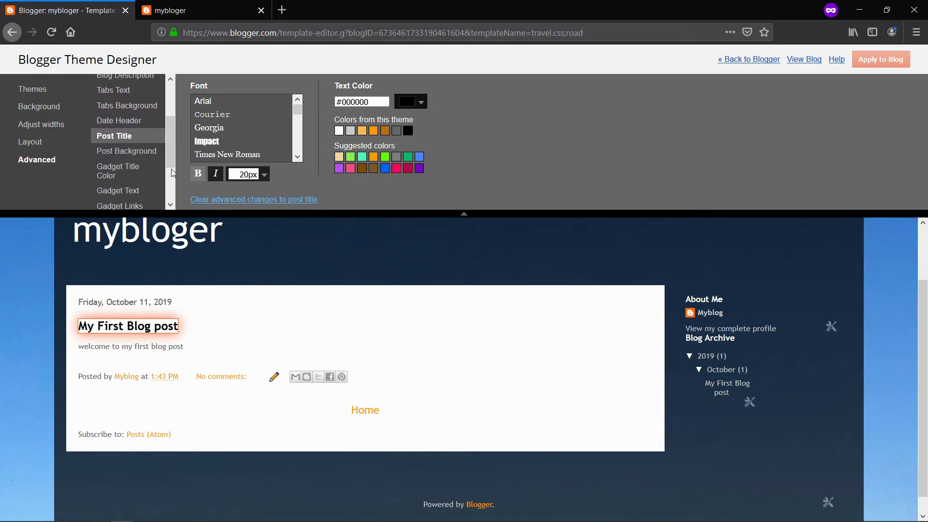
pyautogui.scroll(-3, 173, 169)
pyautogui.click(113, 84)
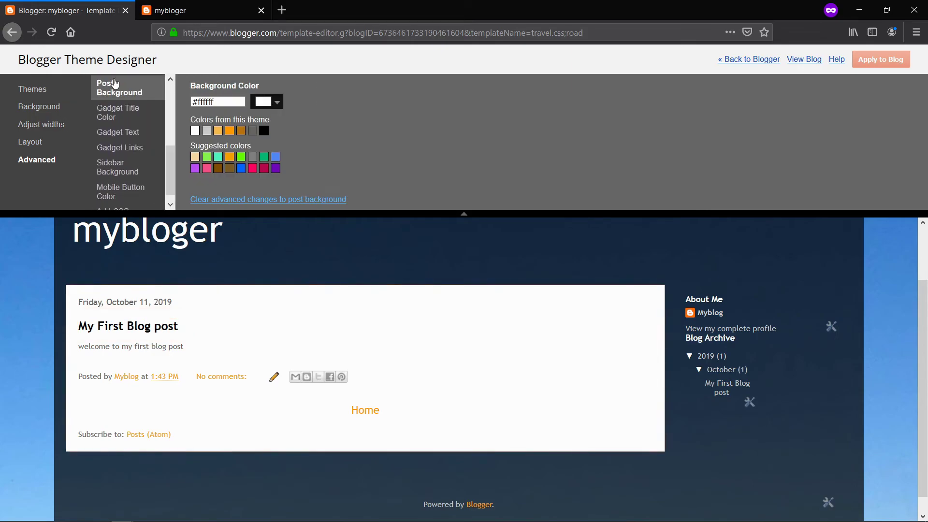
pyautogui.click(115, 109)
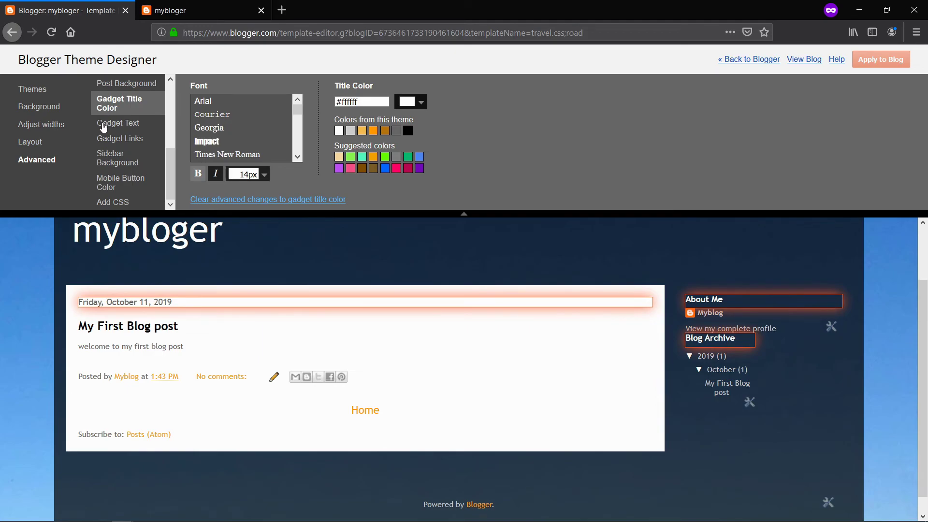
pyautogui.click(104, 127)
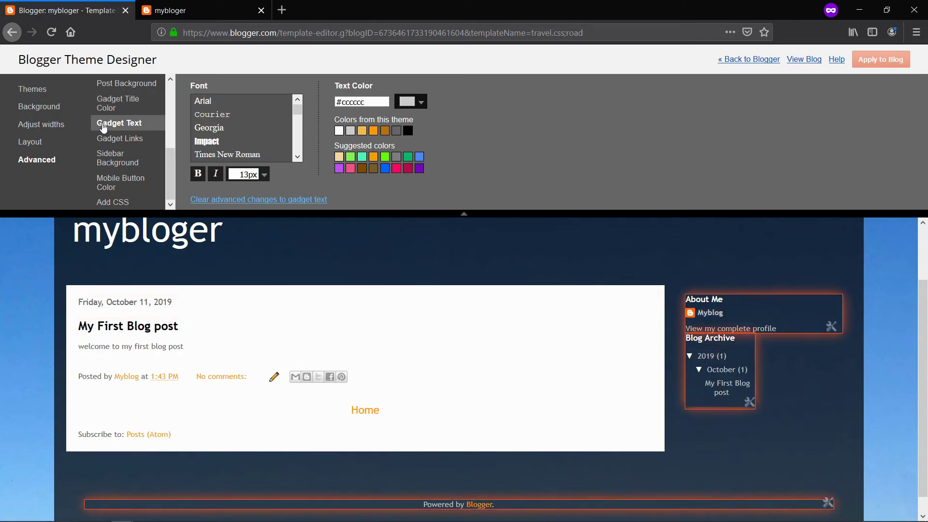
pyautogui.click(112, 140)
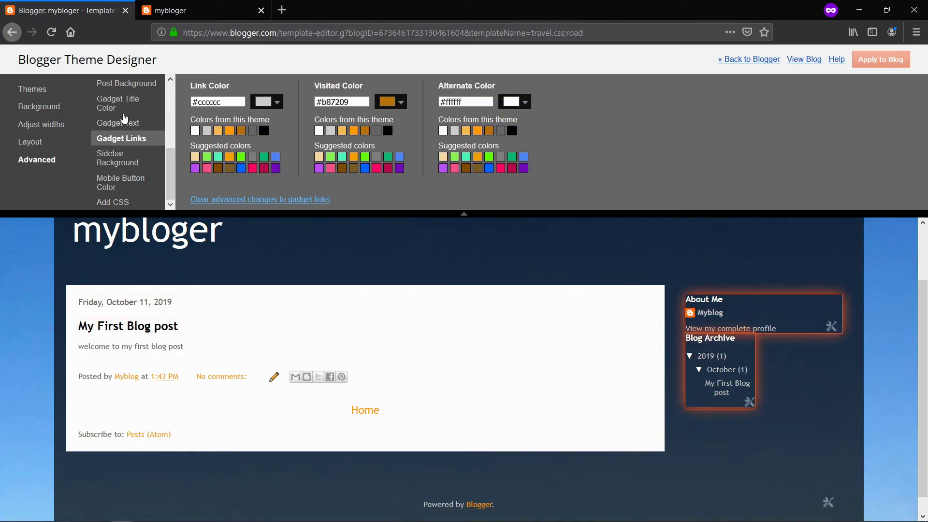
pyautogui.click(124, 123)
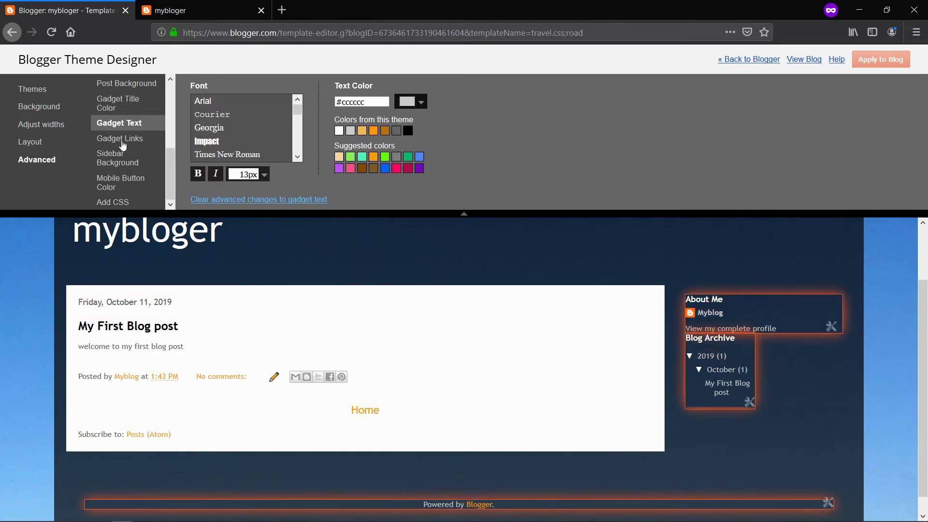
pyautogui.click(122, 140)
pyautogui.click(116, 160)
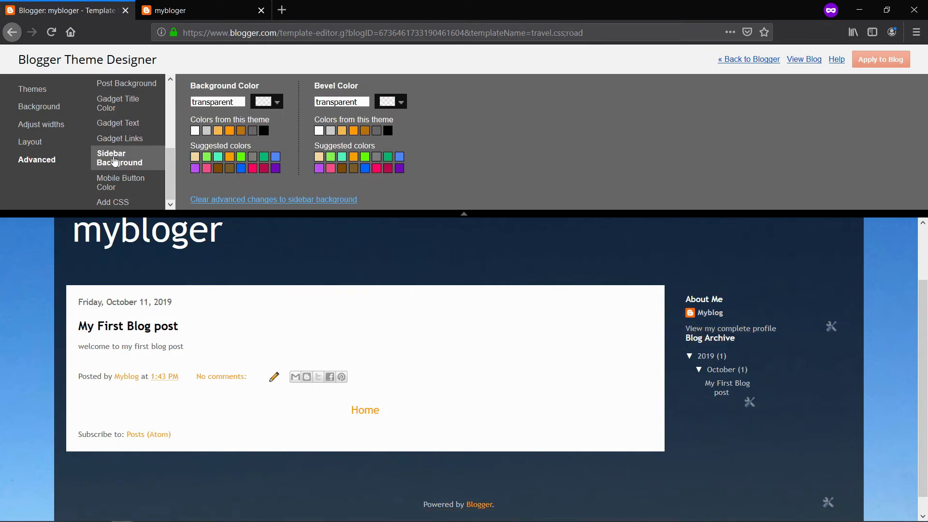
pyautogui.click(115, 182)
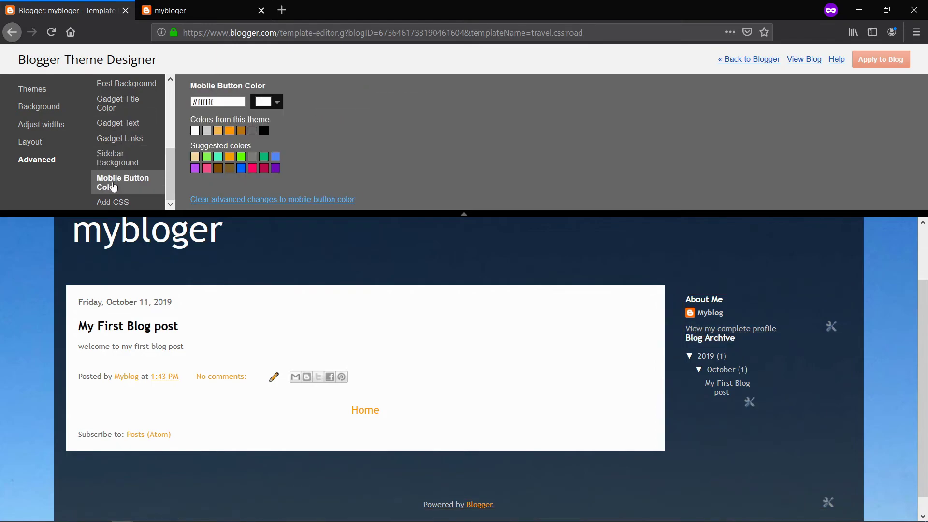
pyautogui.click(115, 205)
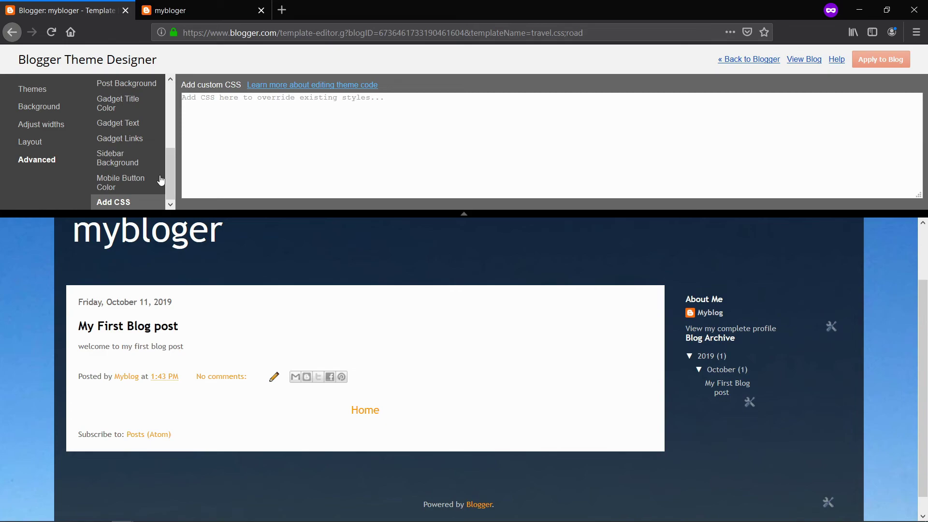
pyautogui.click(343, 118)
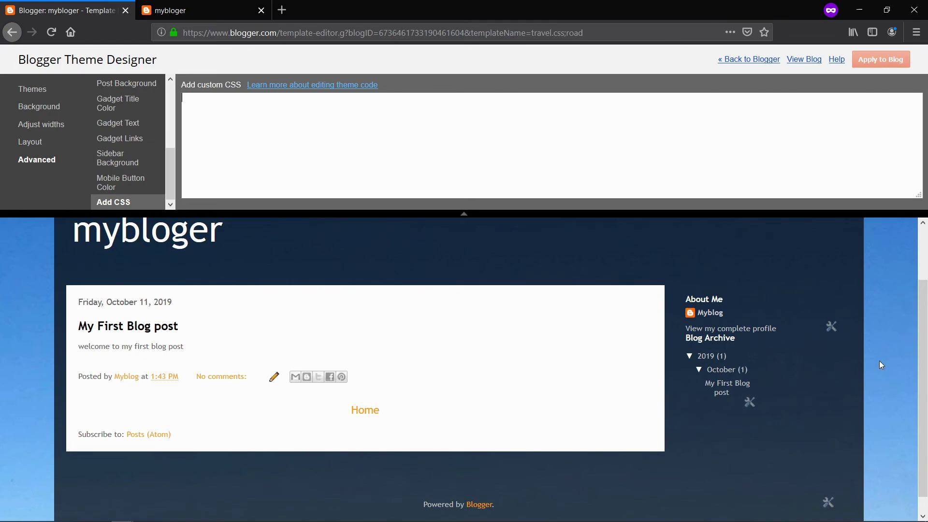
# Step: Leave the theme designer to view the live blog, closing its outdated copy, and return to the blog's Theme page
pyautogui.click(761, 62)
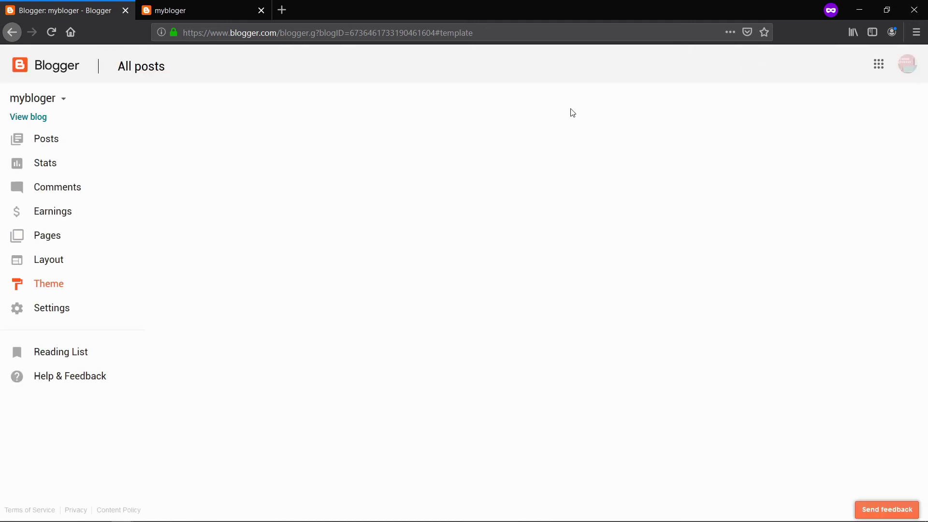
pyautogui.click(39, 120)
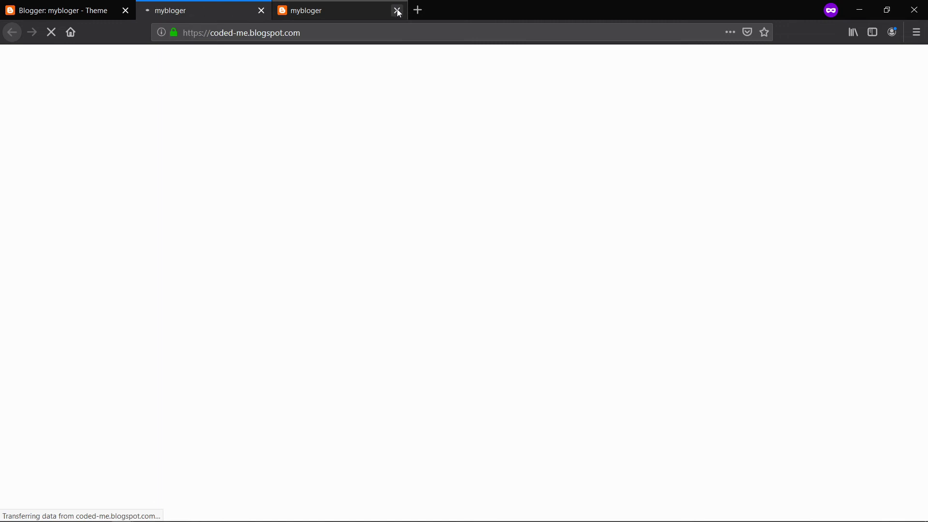
pyautogui.click(394, 10)
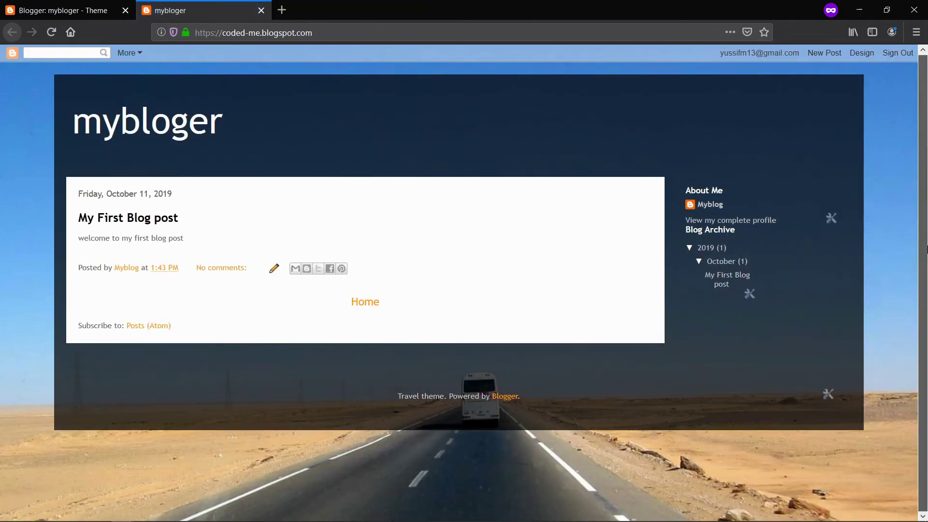
pyautogui.rightClick(683, 125)
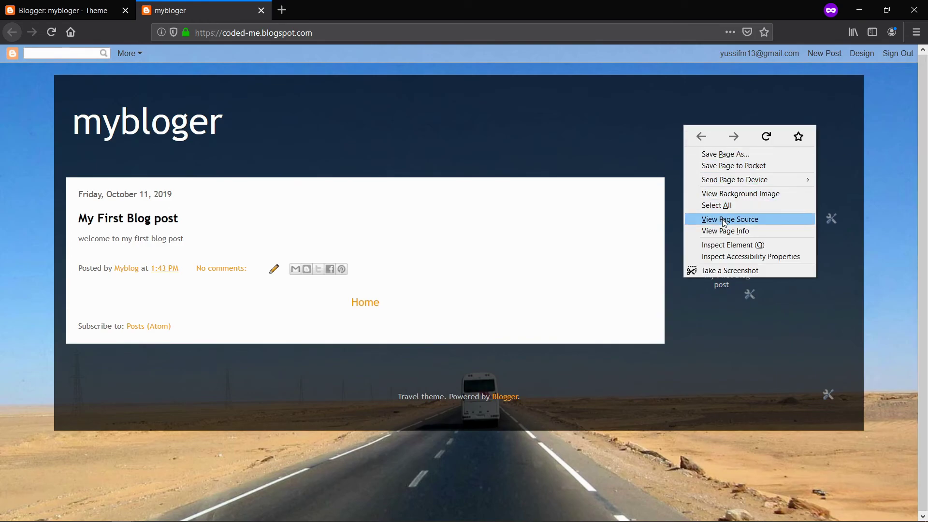
pyautogui.click(540, 145)
pyautogui.click(31, 11)
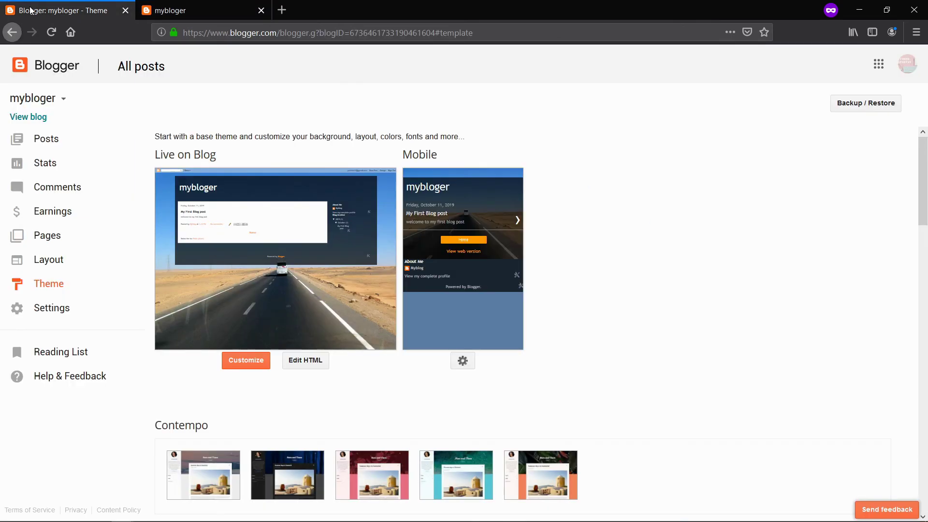